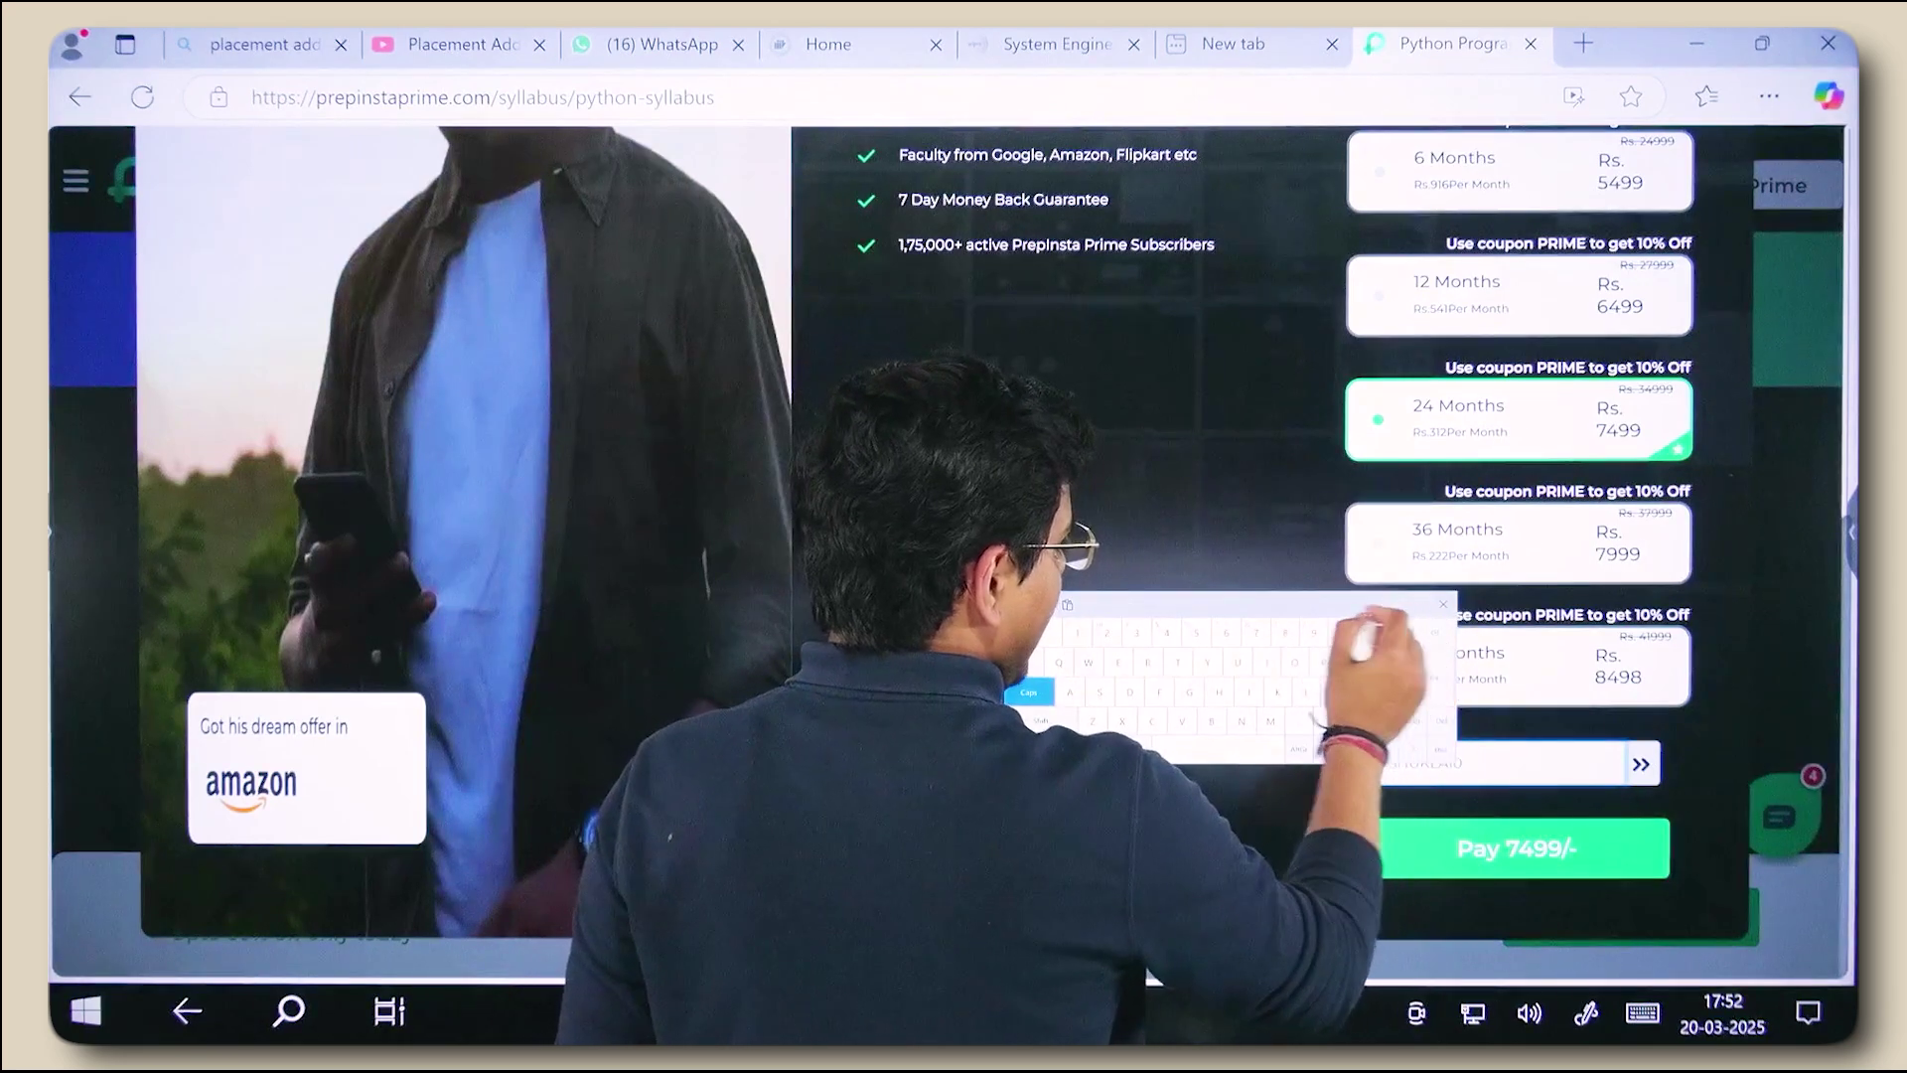
# Apply the PRIME coupon to the 24-month plan for a 749.9 discount
pyautogui.click(1640, 763)
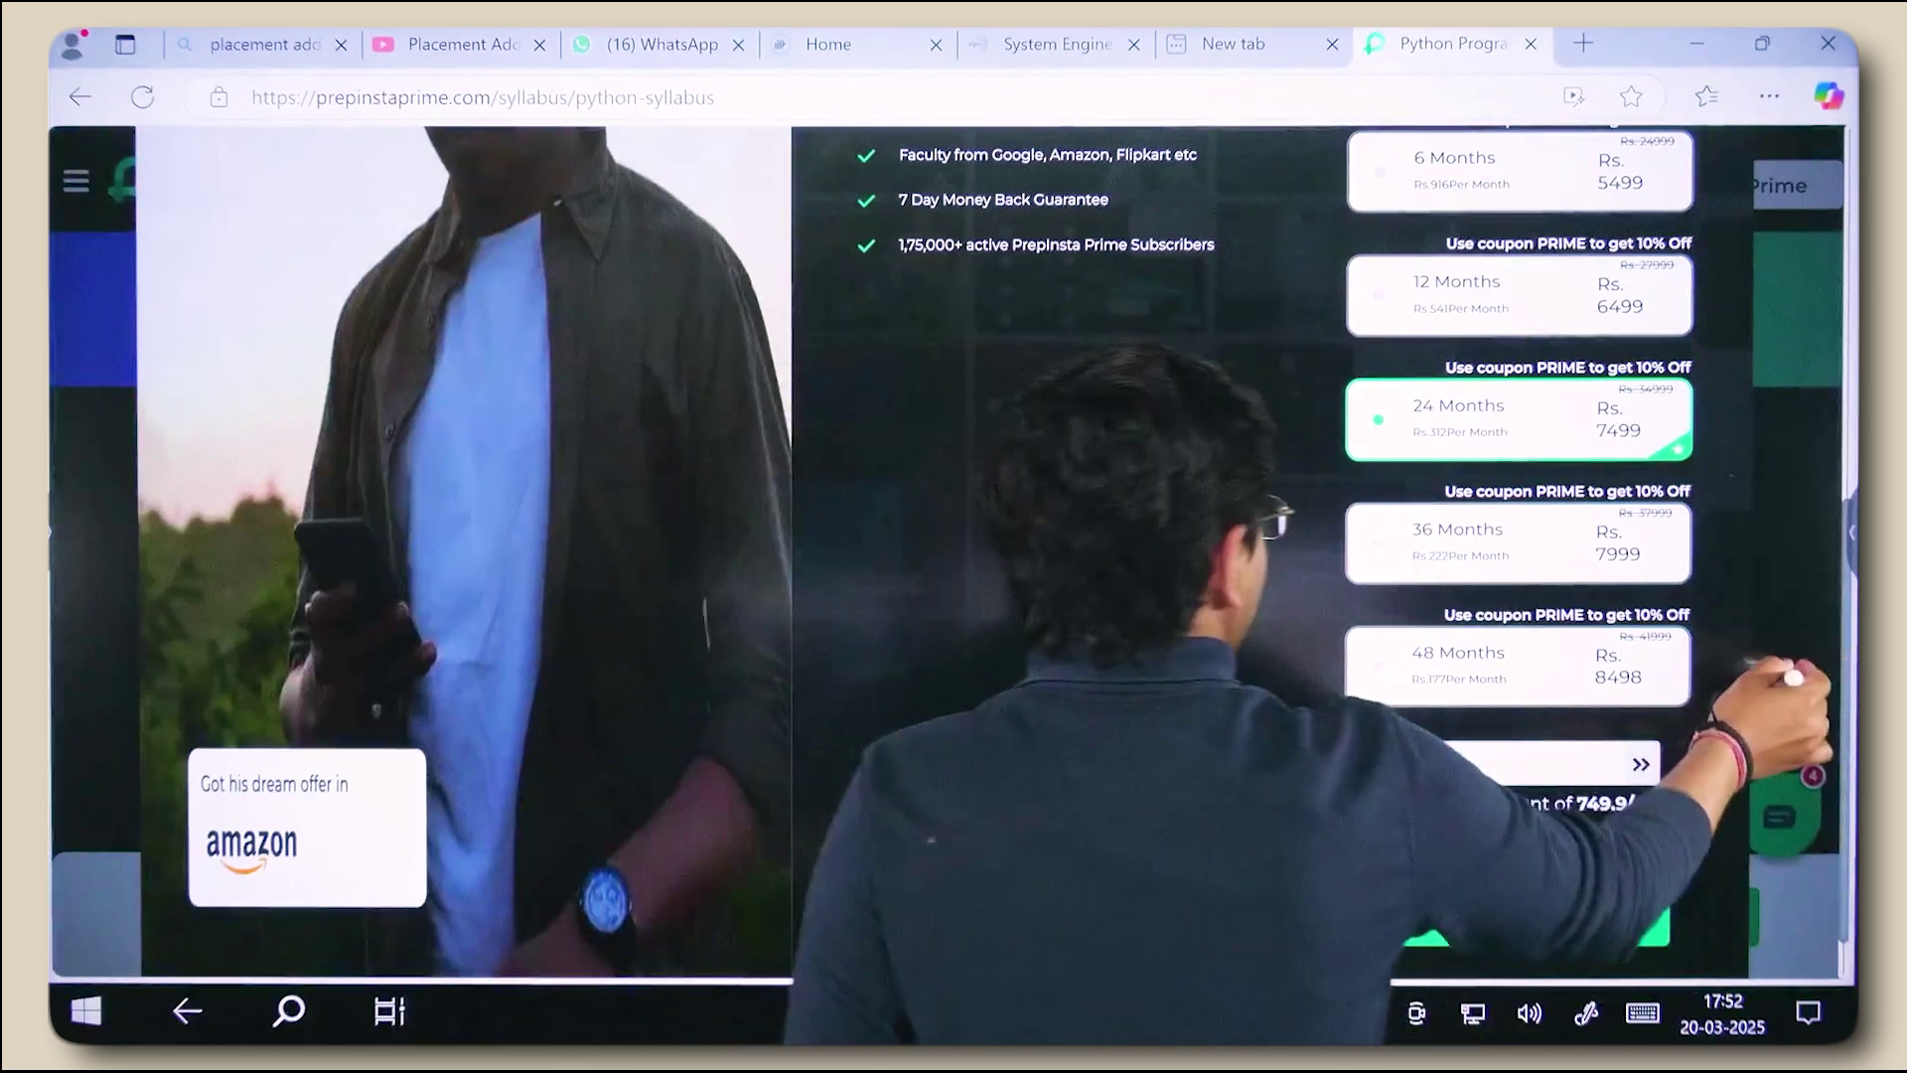
pyautogui.scroll(10, 1490, 596)
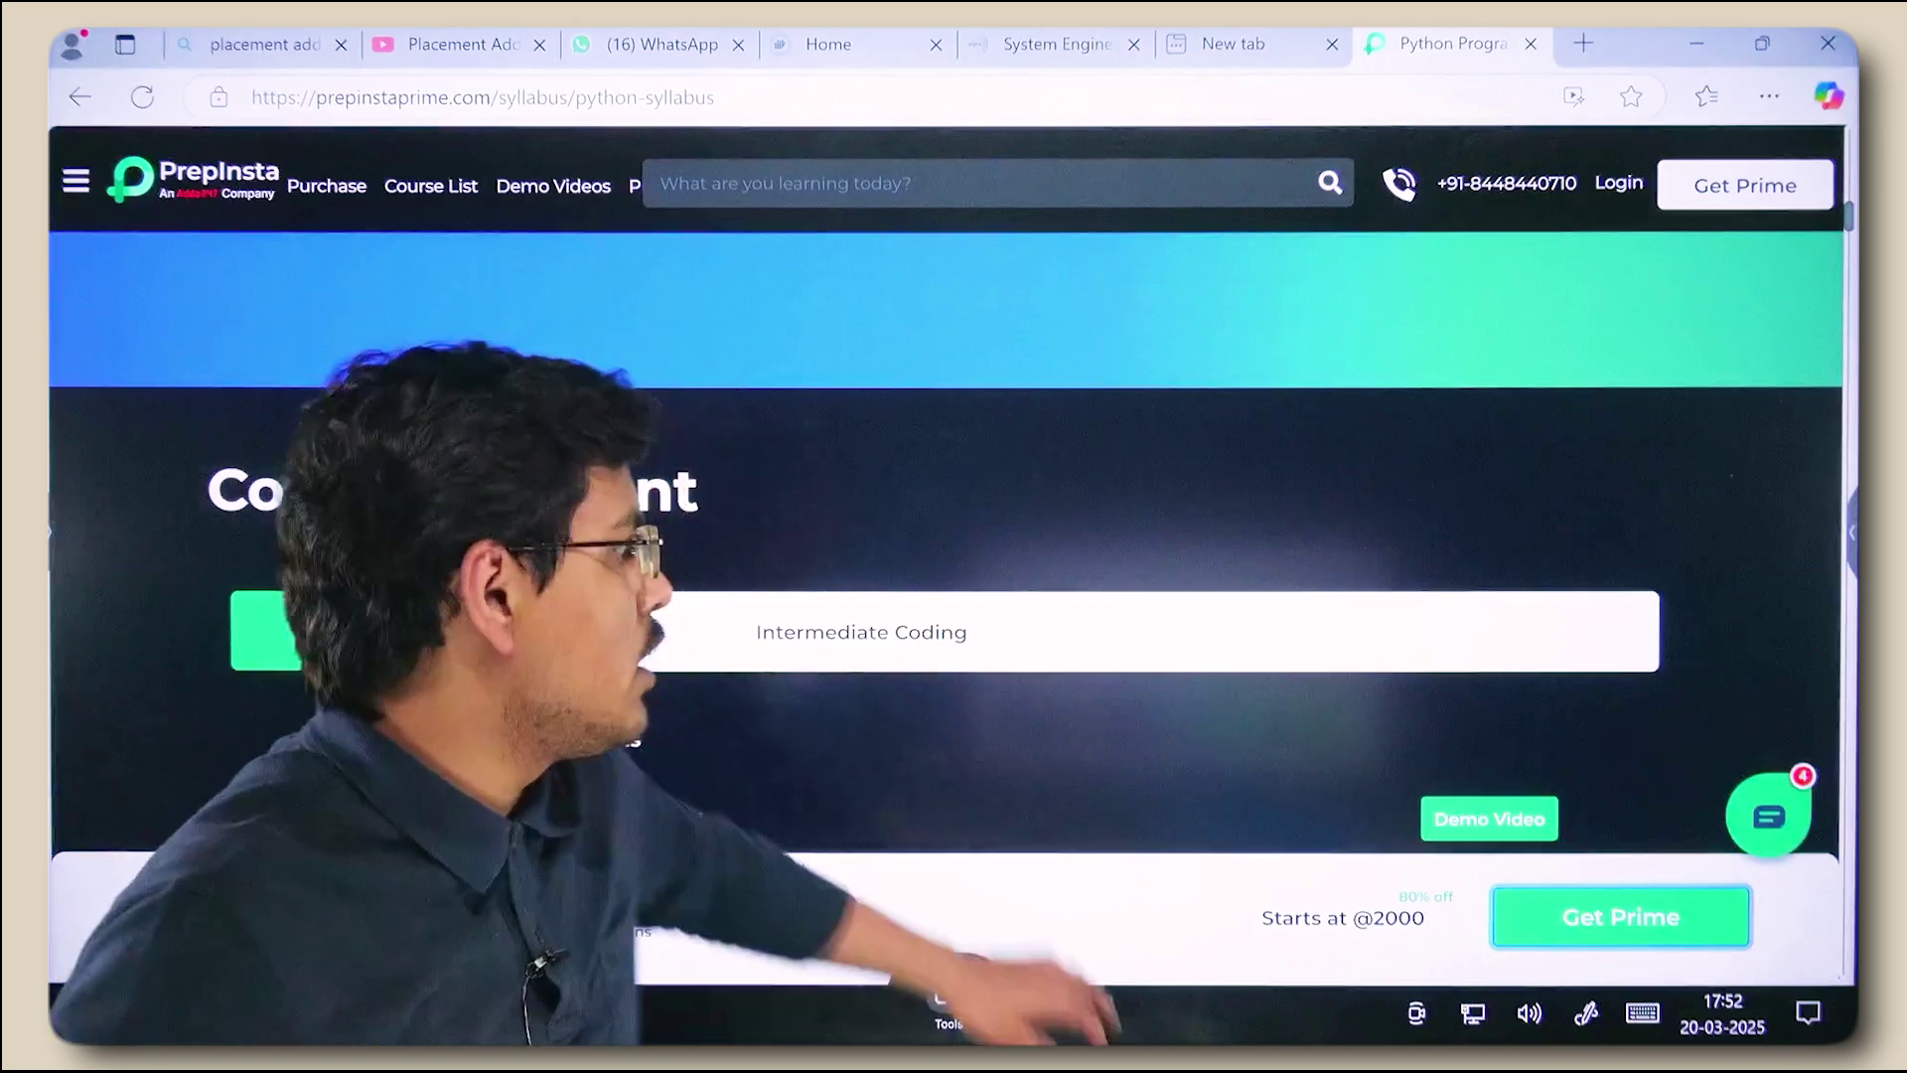
pyautogui.scroll(-5, 954, 596)
pyautogui.scroll(-5, 954, 597)
pyautogui.scroll(-5, 953, 596)
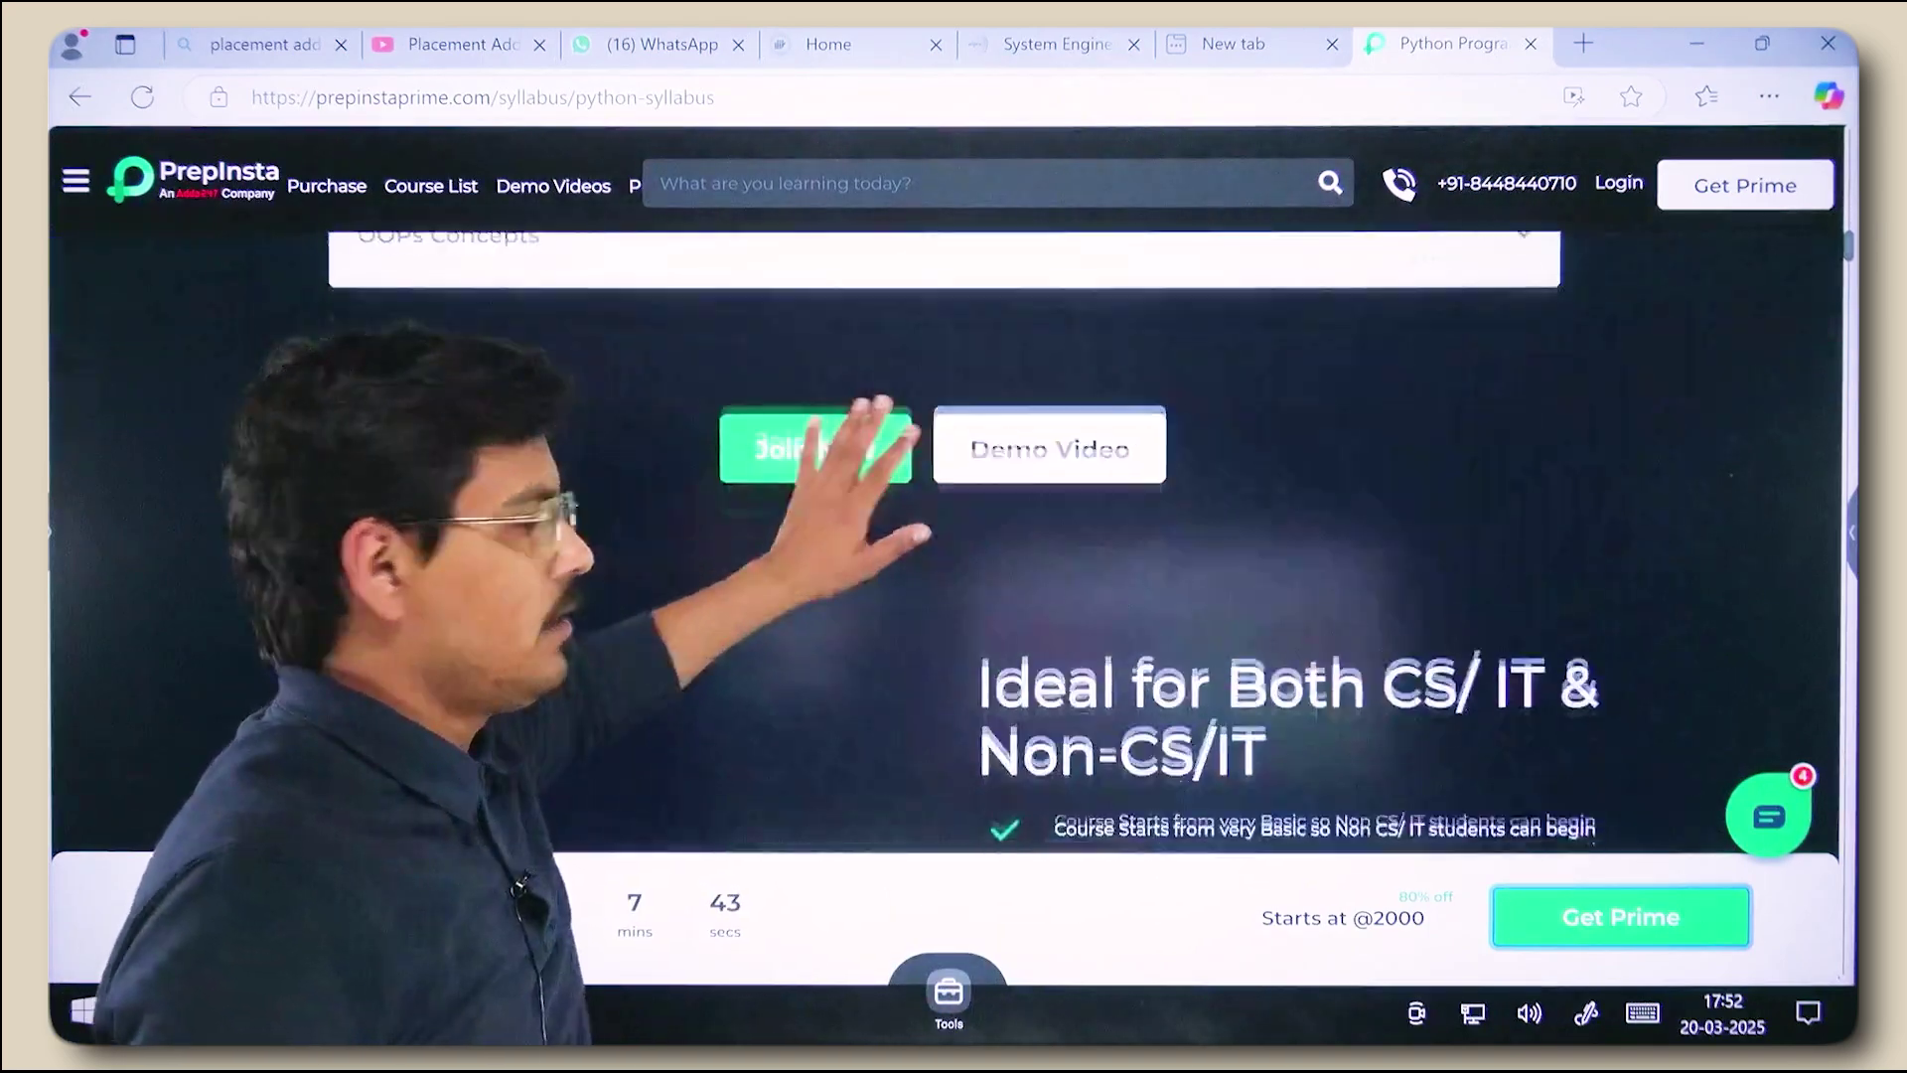
pyautogui.scroll(4, 954, 596)
pyautogui.scroll(4, 953, 596)
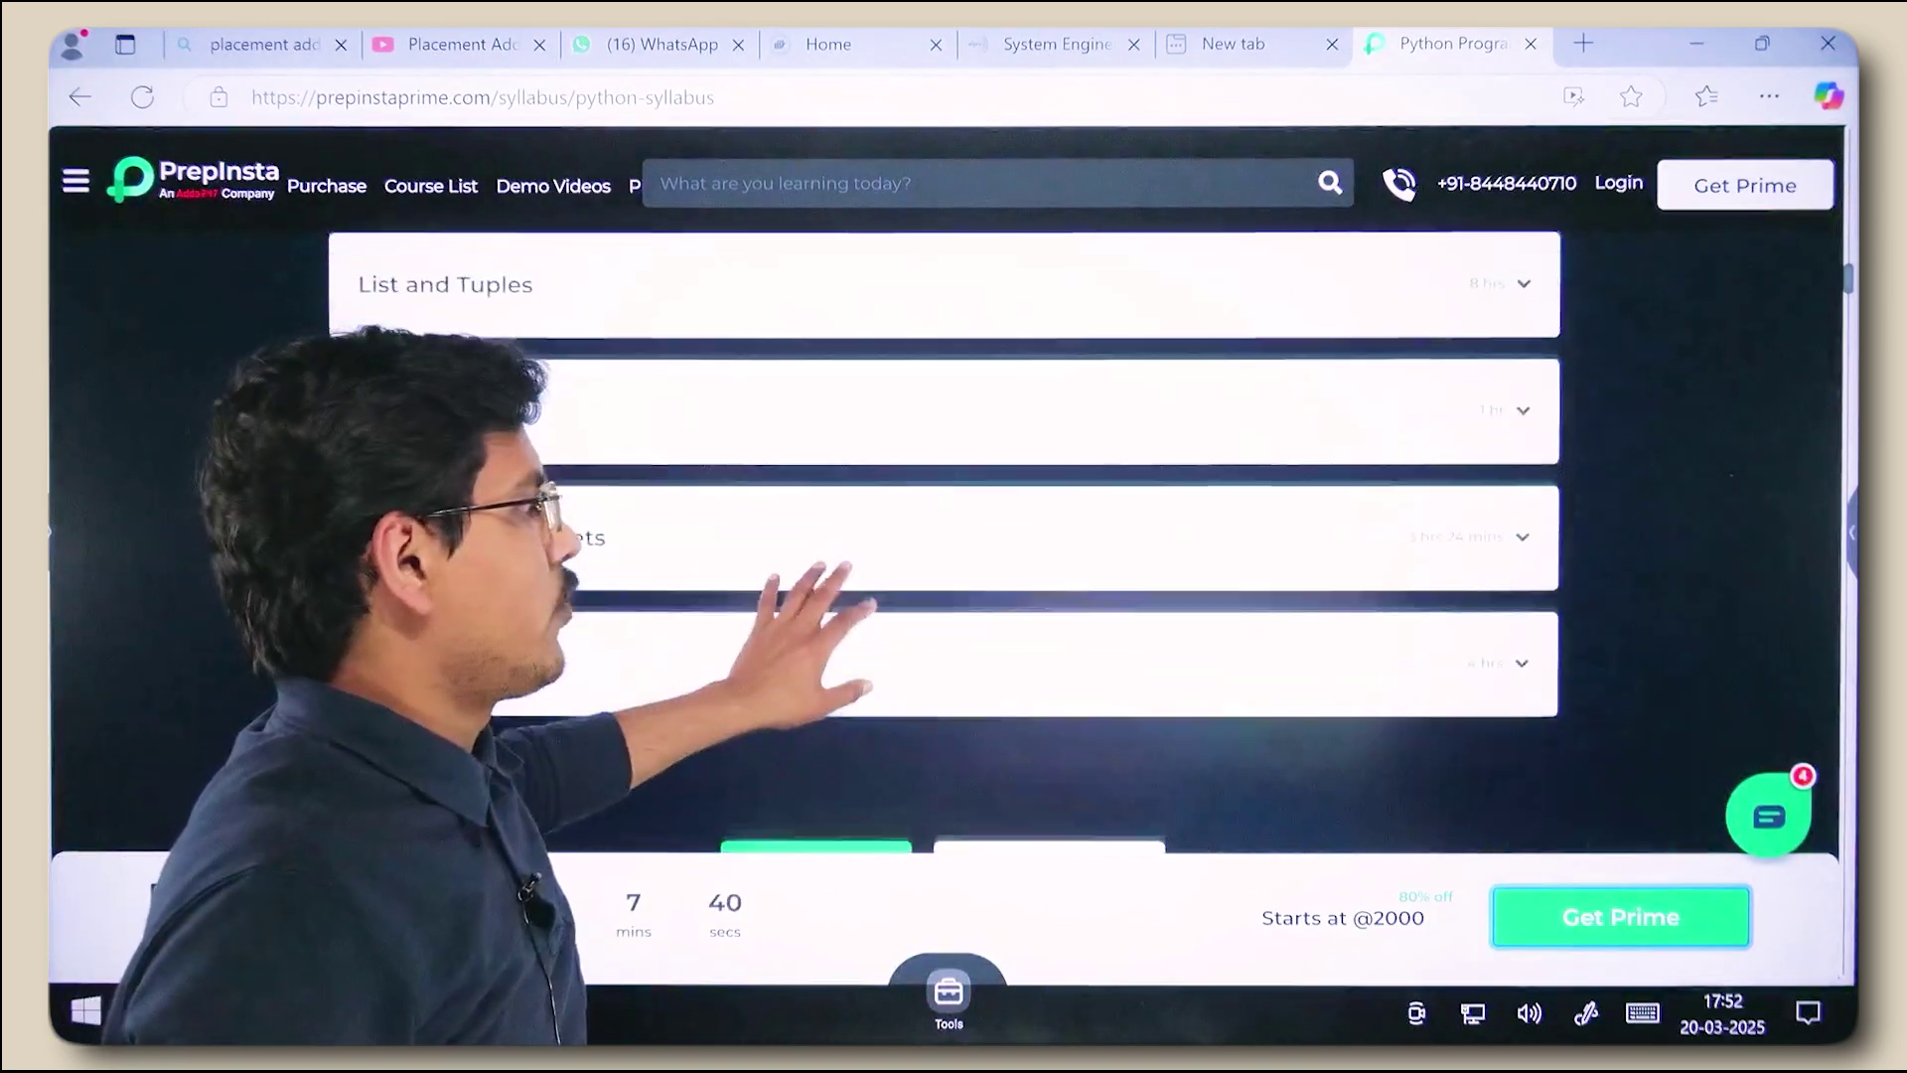
pyautogui.scroll(4, 953, 596)
pyautogui.scroll(3, 954, 596)
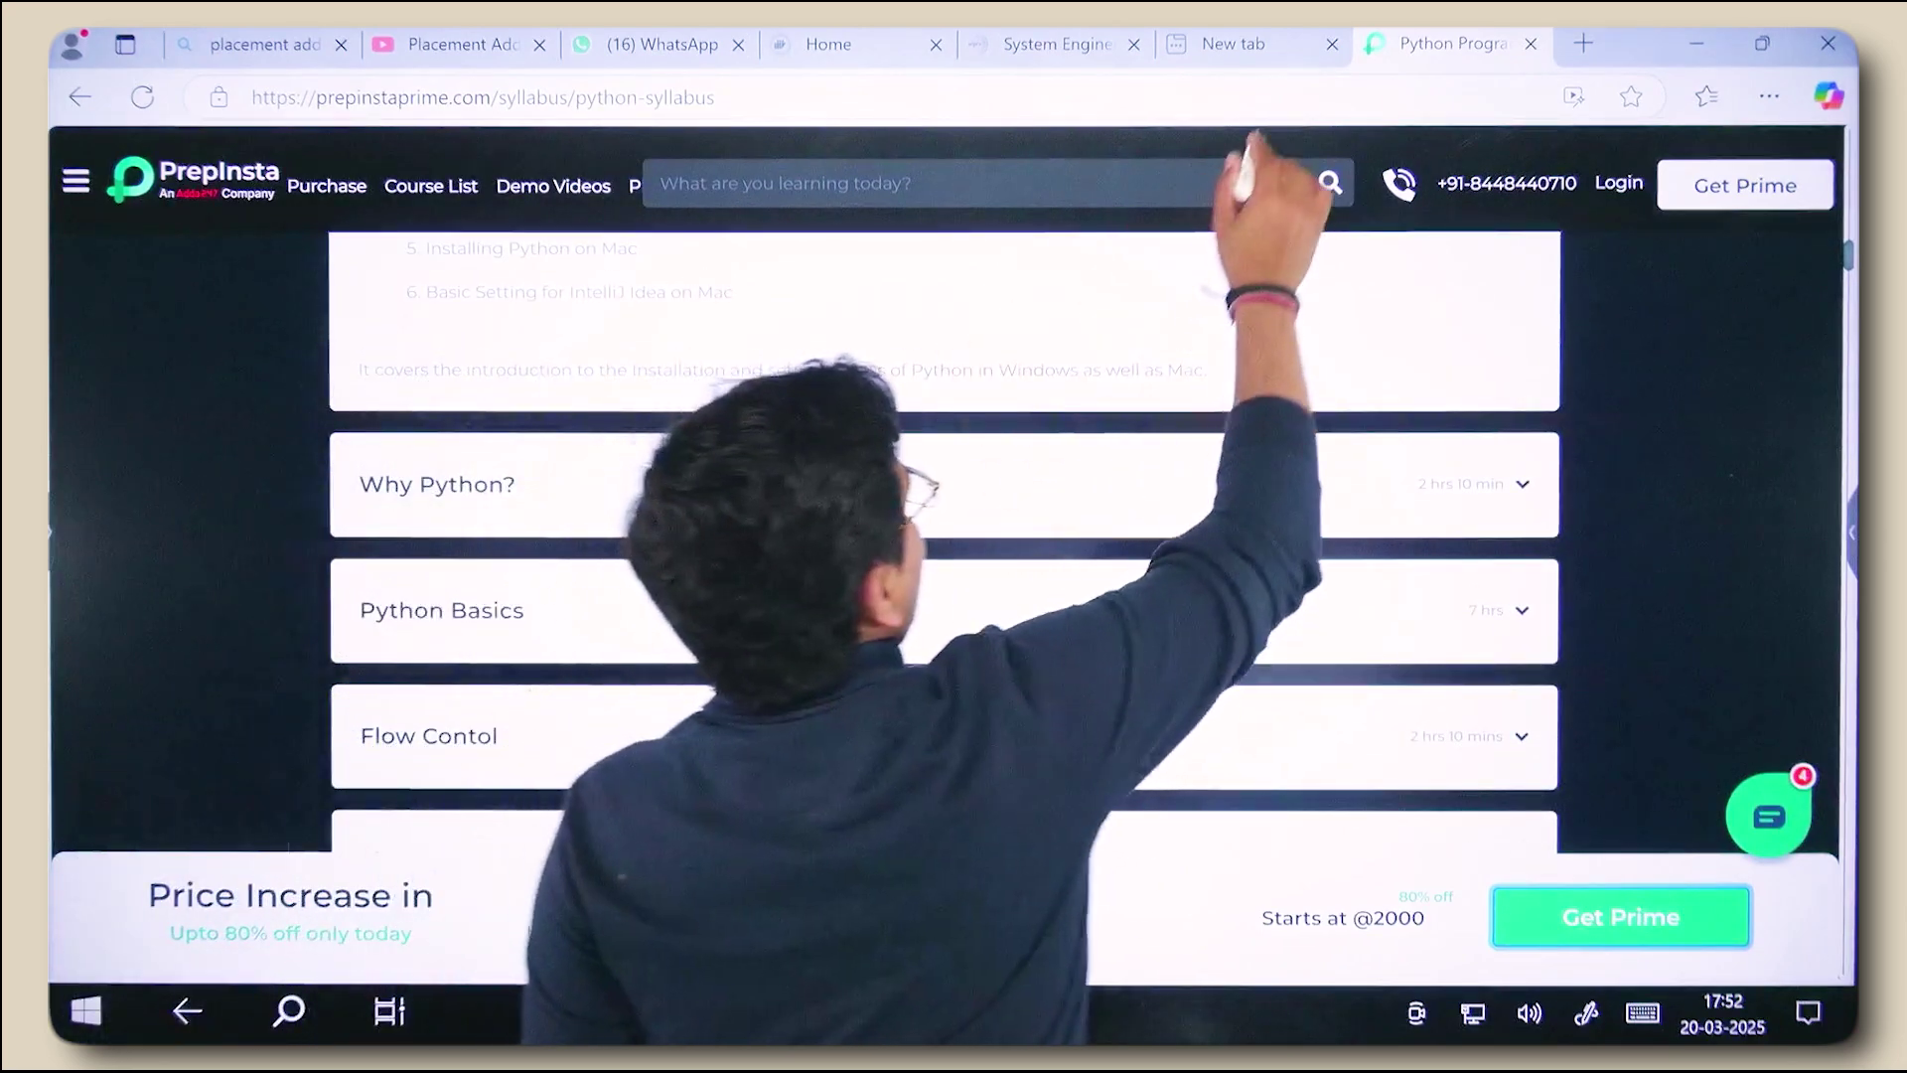
pyautogui.click(1234, 44)
# Search 'top 100 codes' and open PrepInsta's Top 100 Codes page without the signup popup
pyautogui.click(1223, 99)
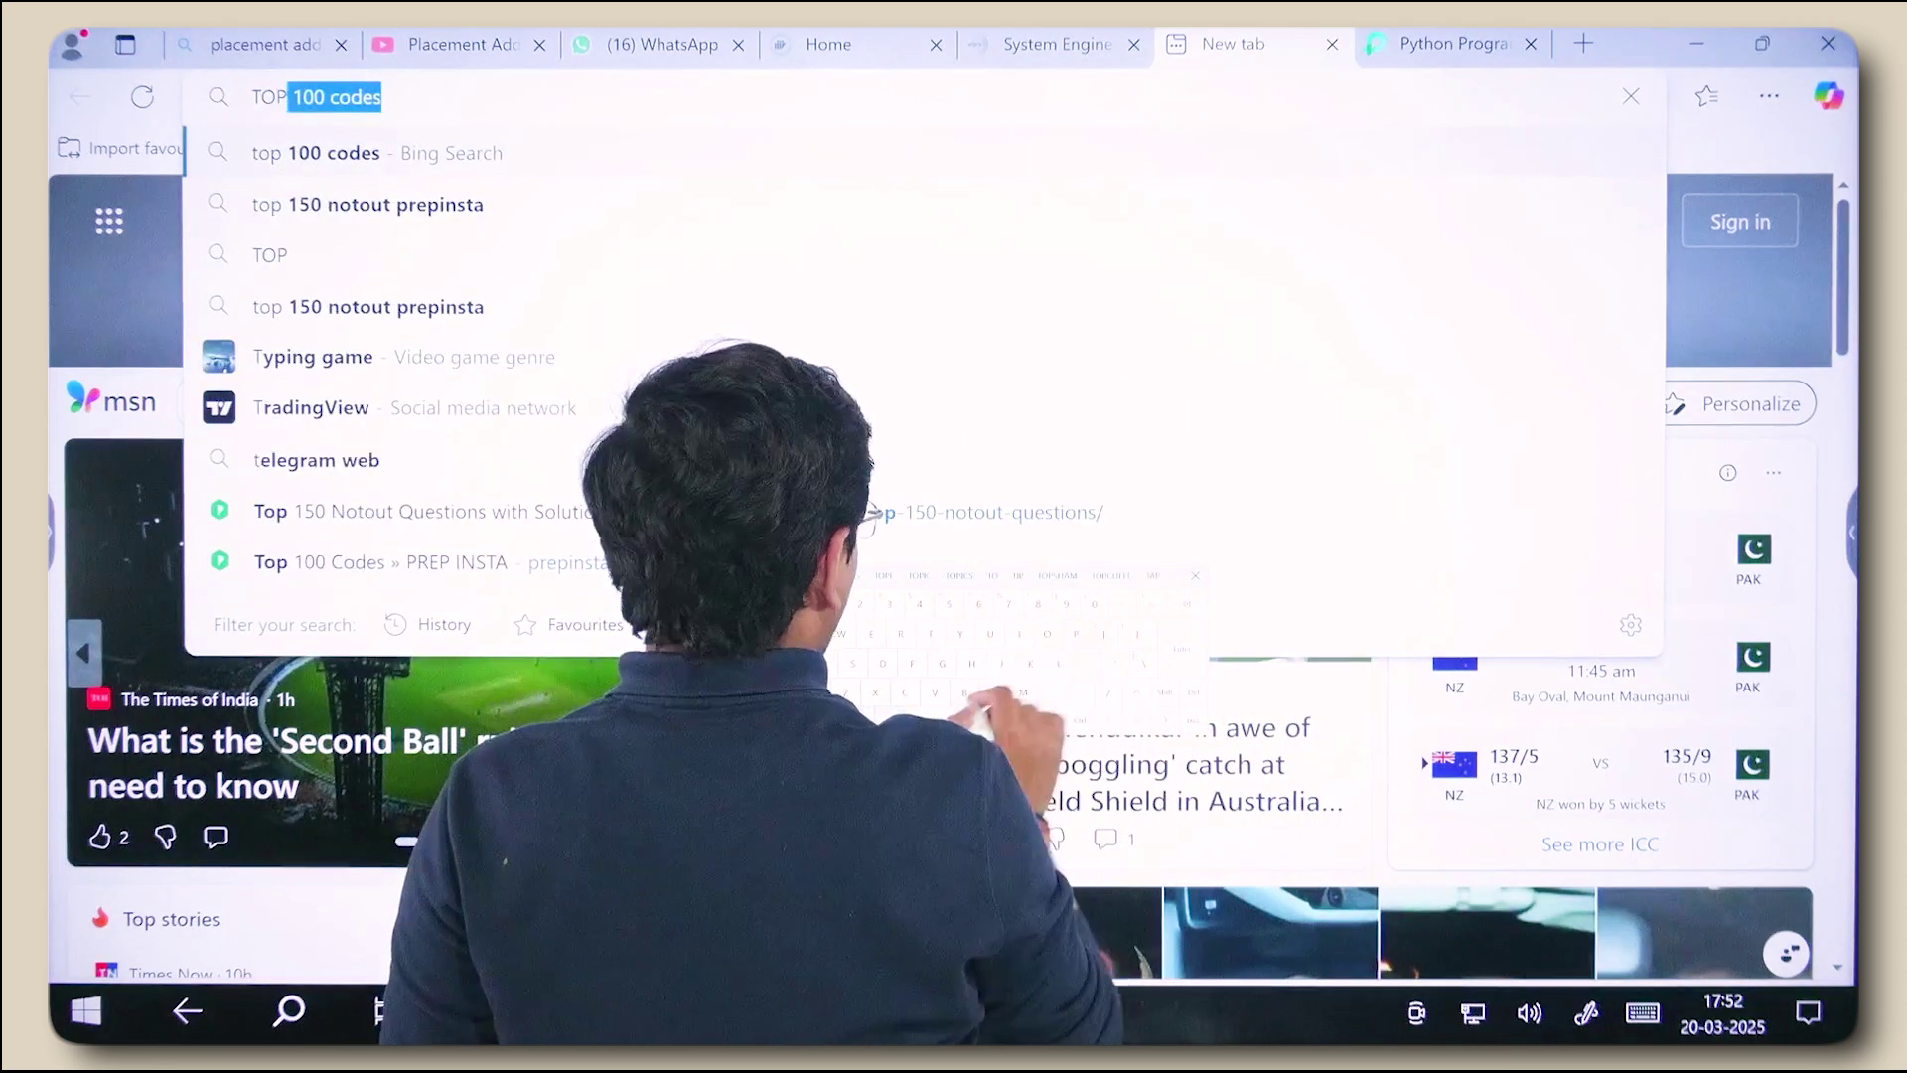
pyautogui.press('Return')
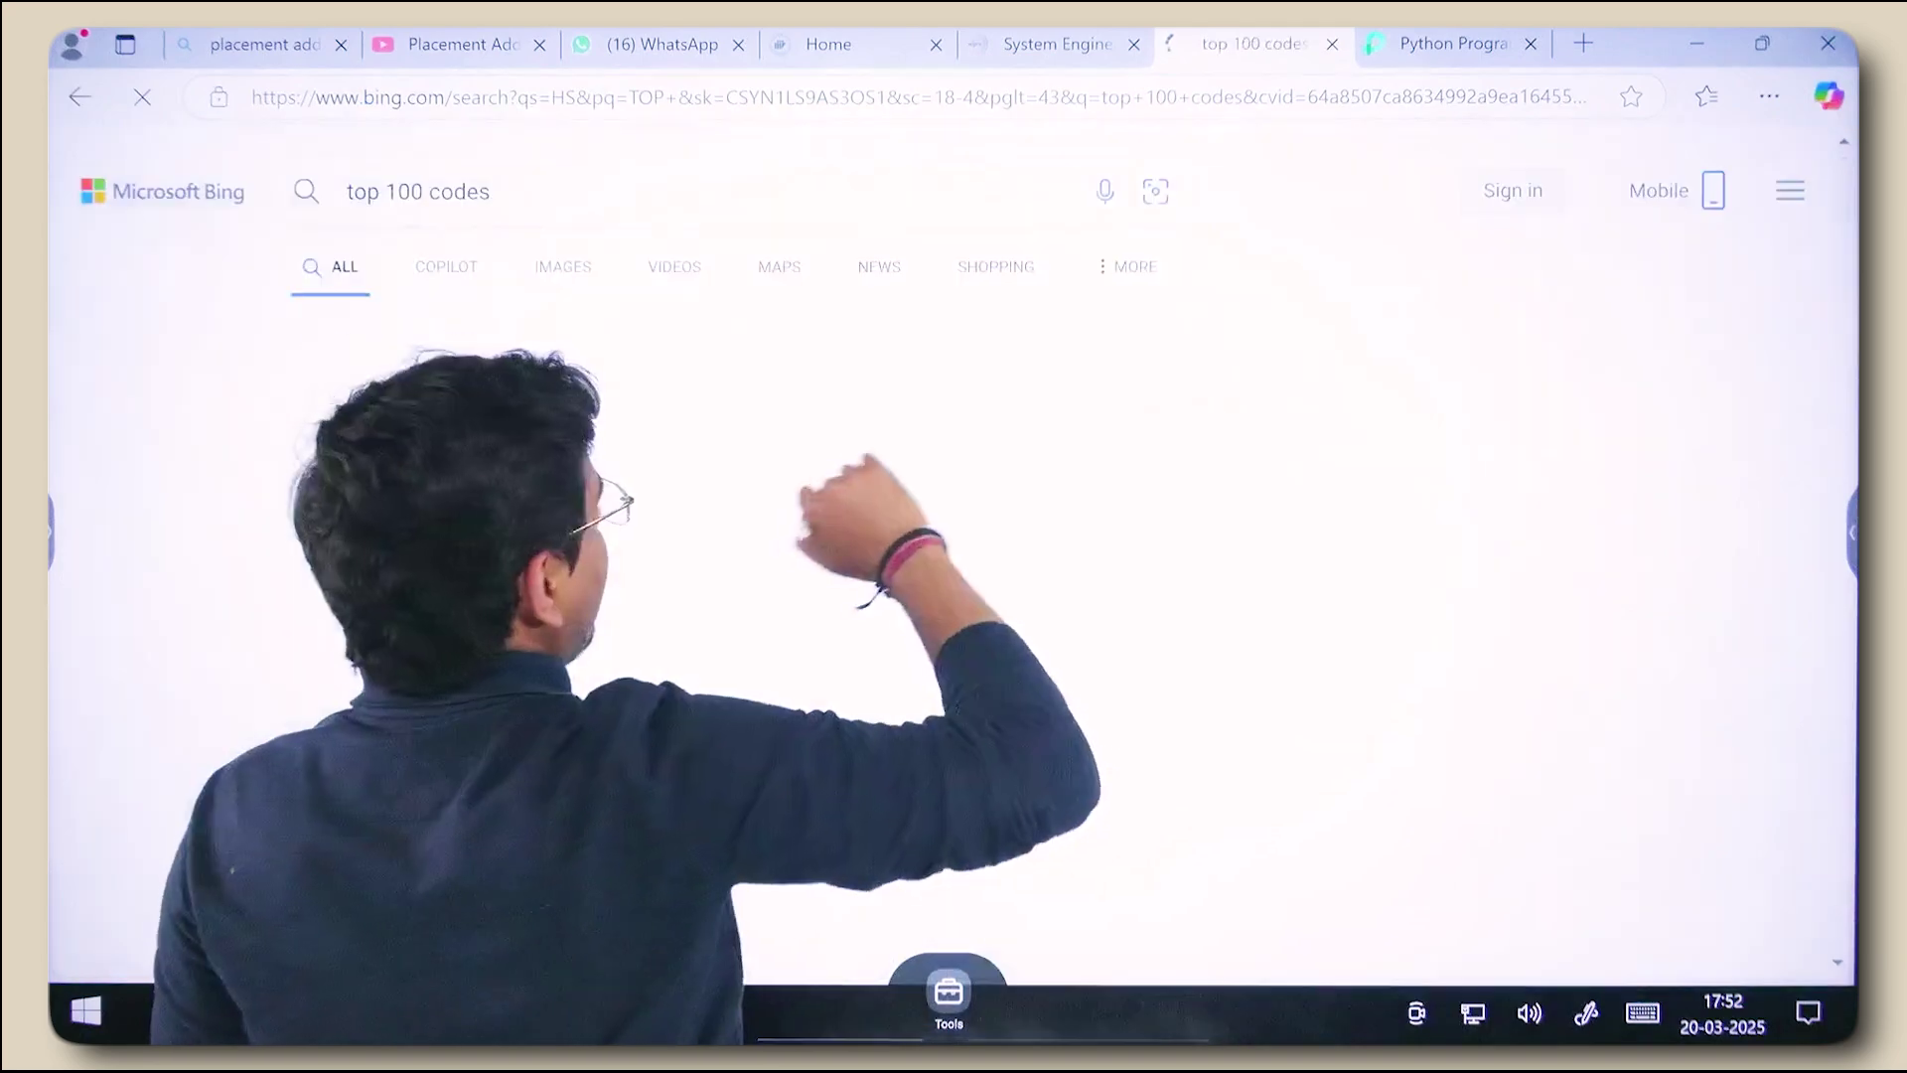
pyautogui.click(663, 454)
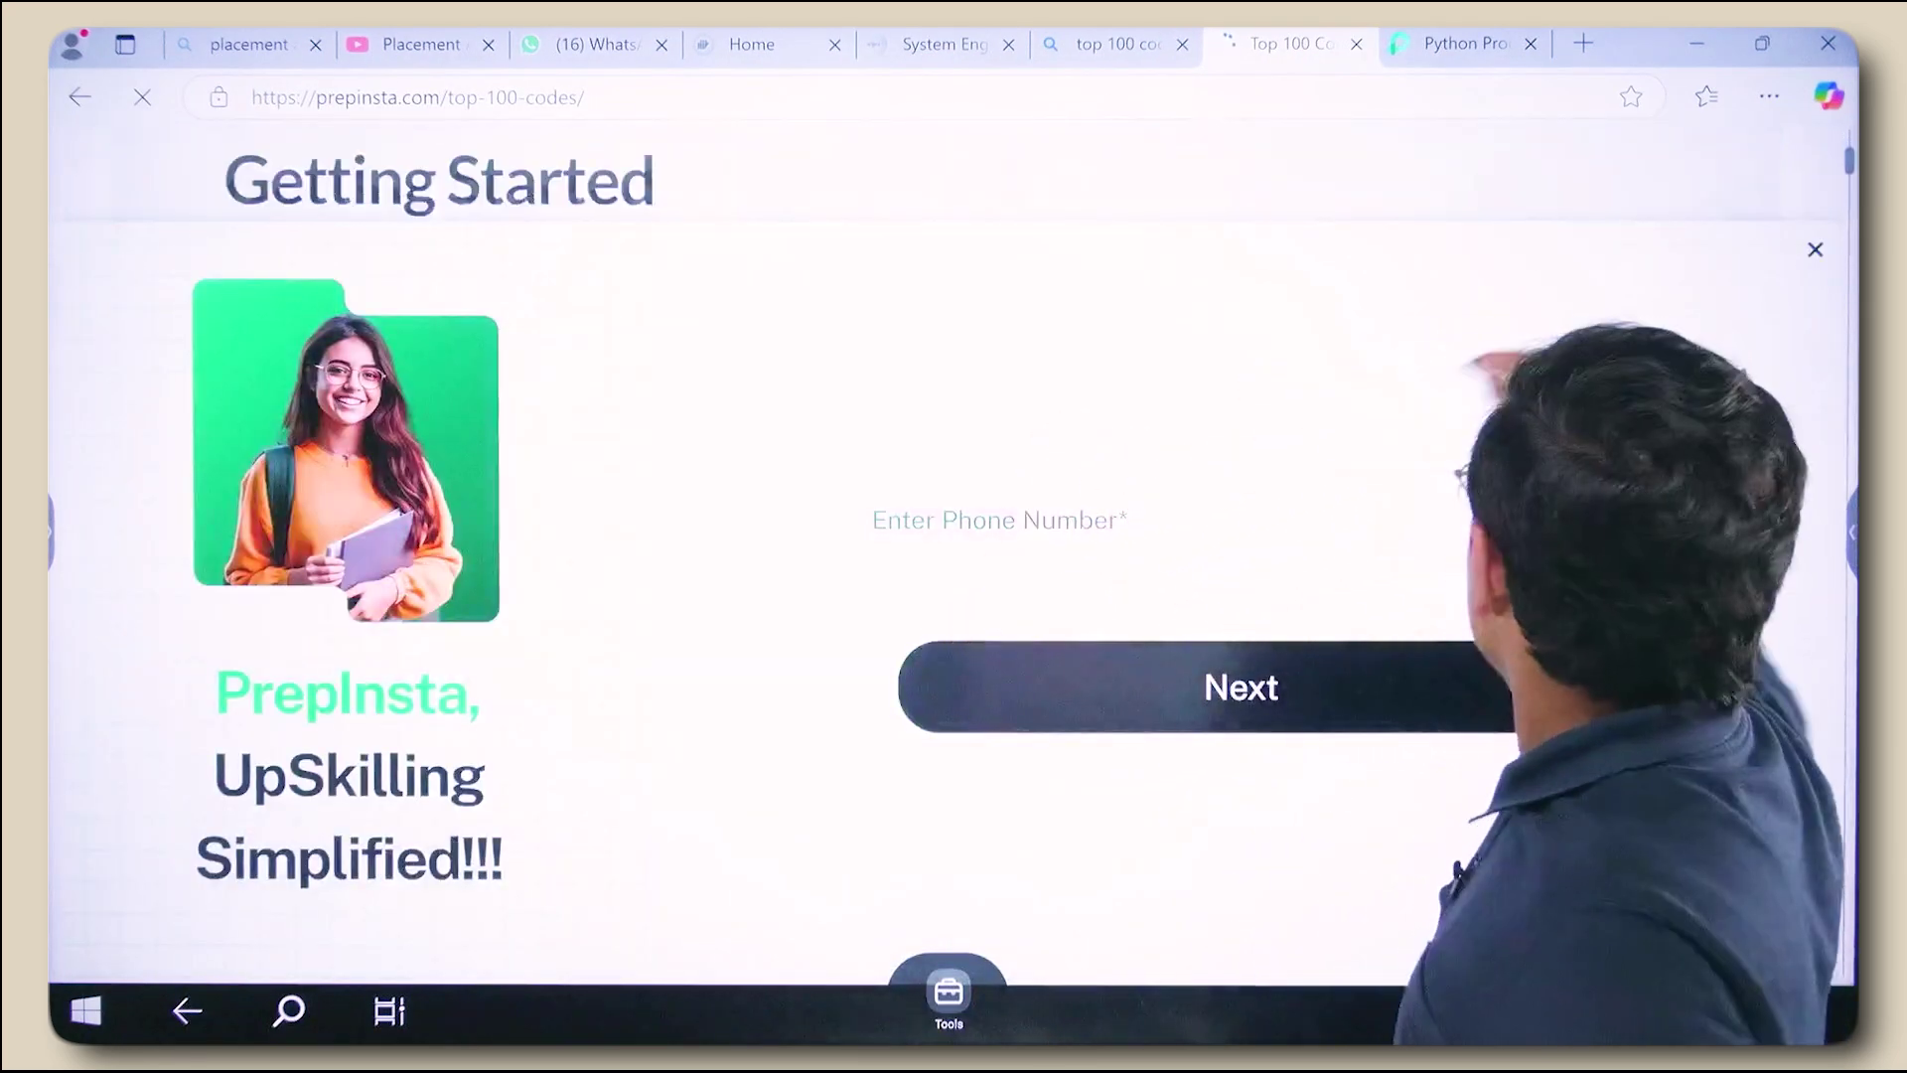
pyautogui.click(1814, 250)
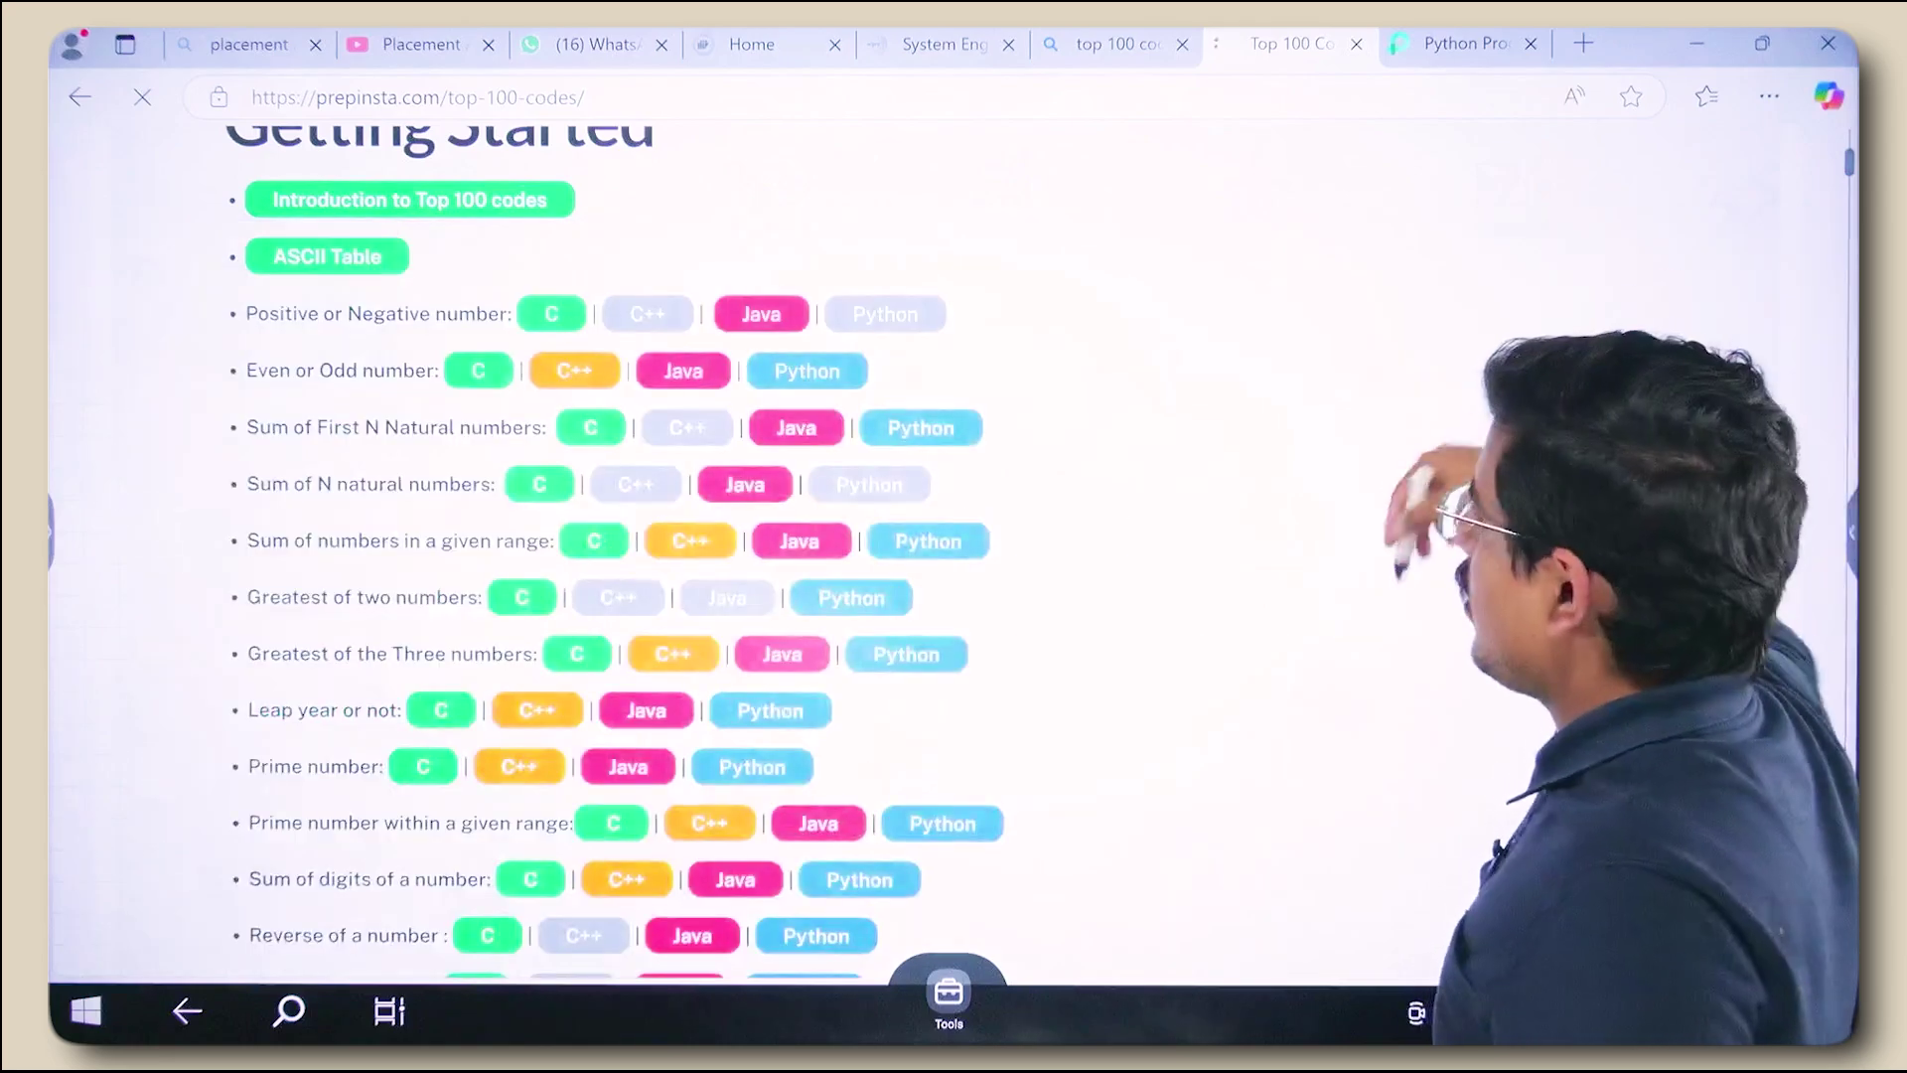
pyautogui.scroll(-8, 955, 596)
pyautogui.scroll(4, 597, 597)
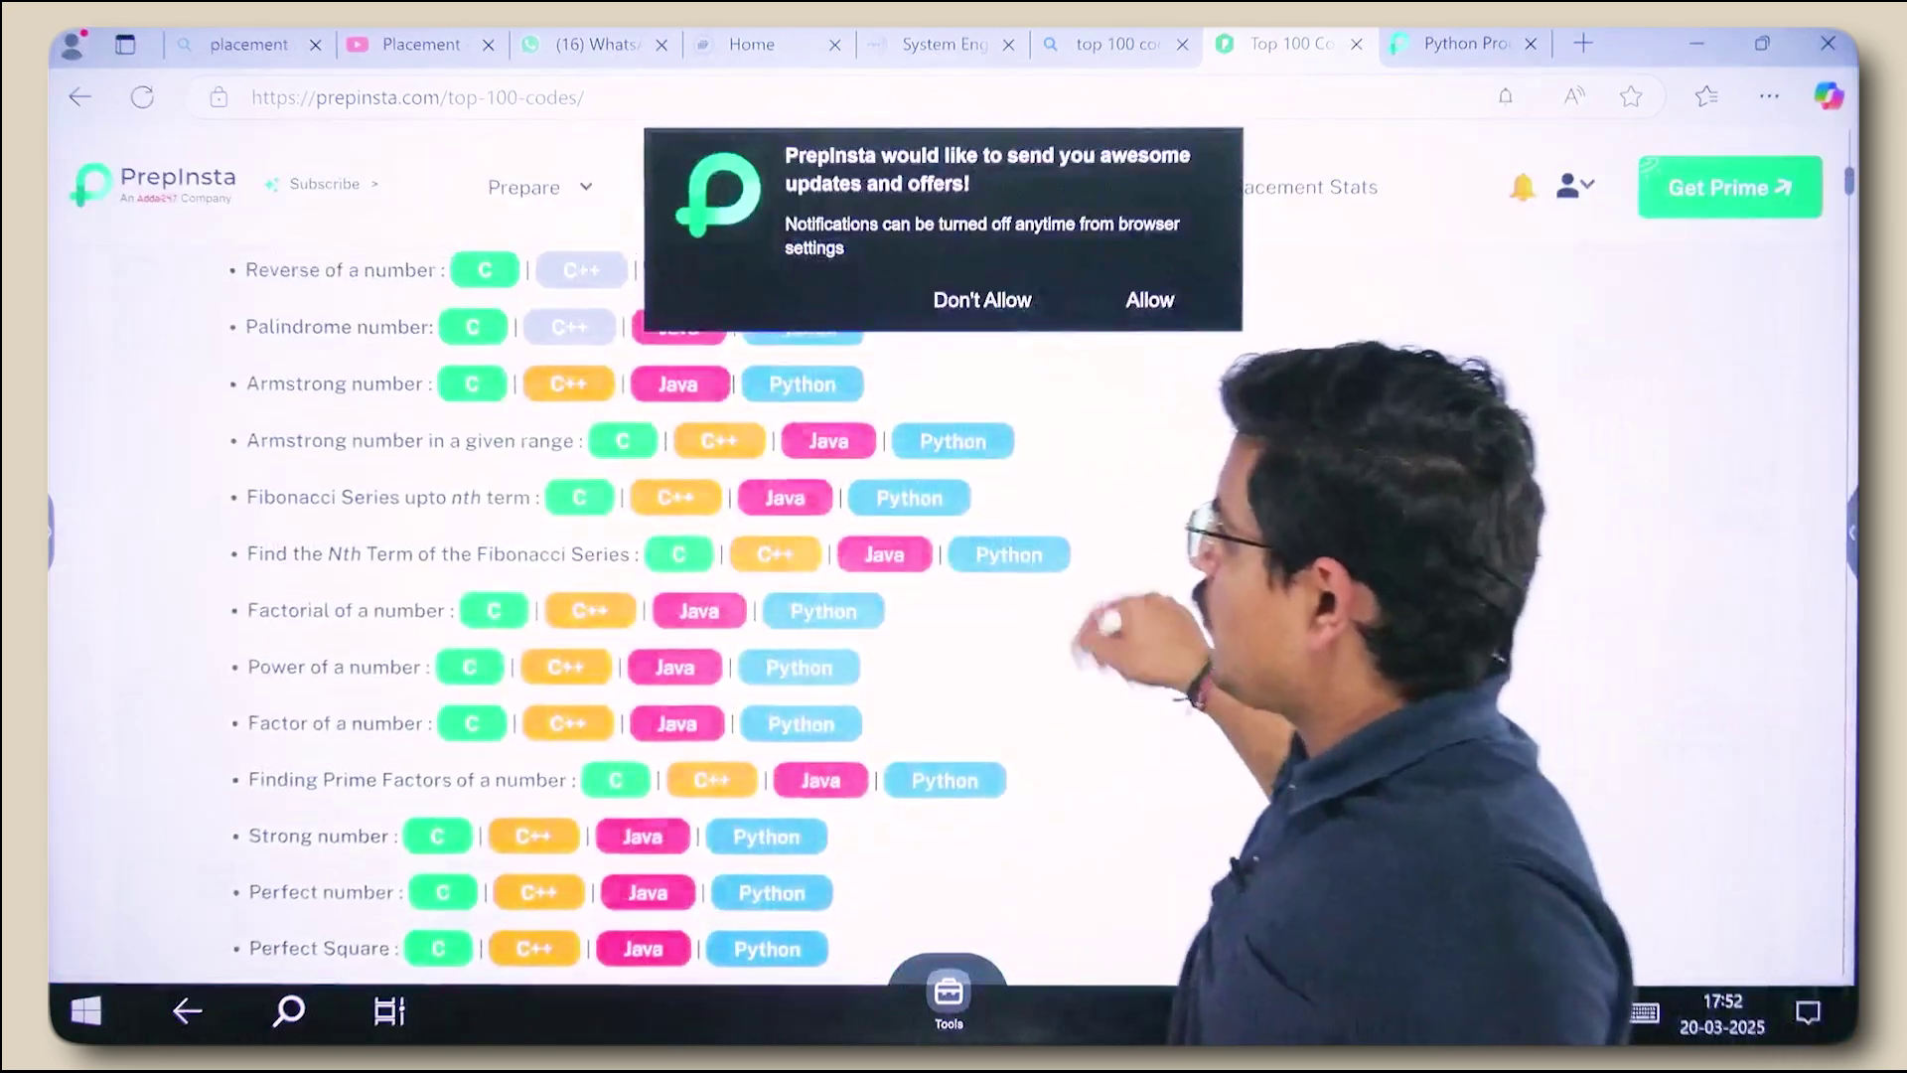
pyautogui.scroll(3, 597, 595)
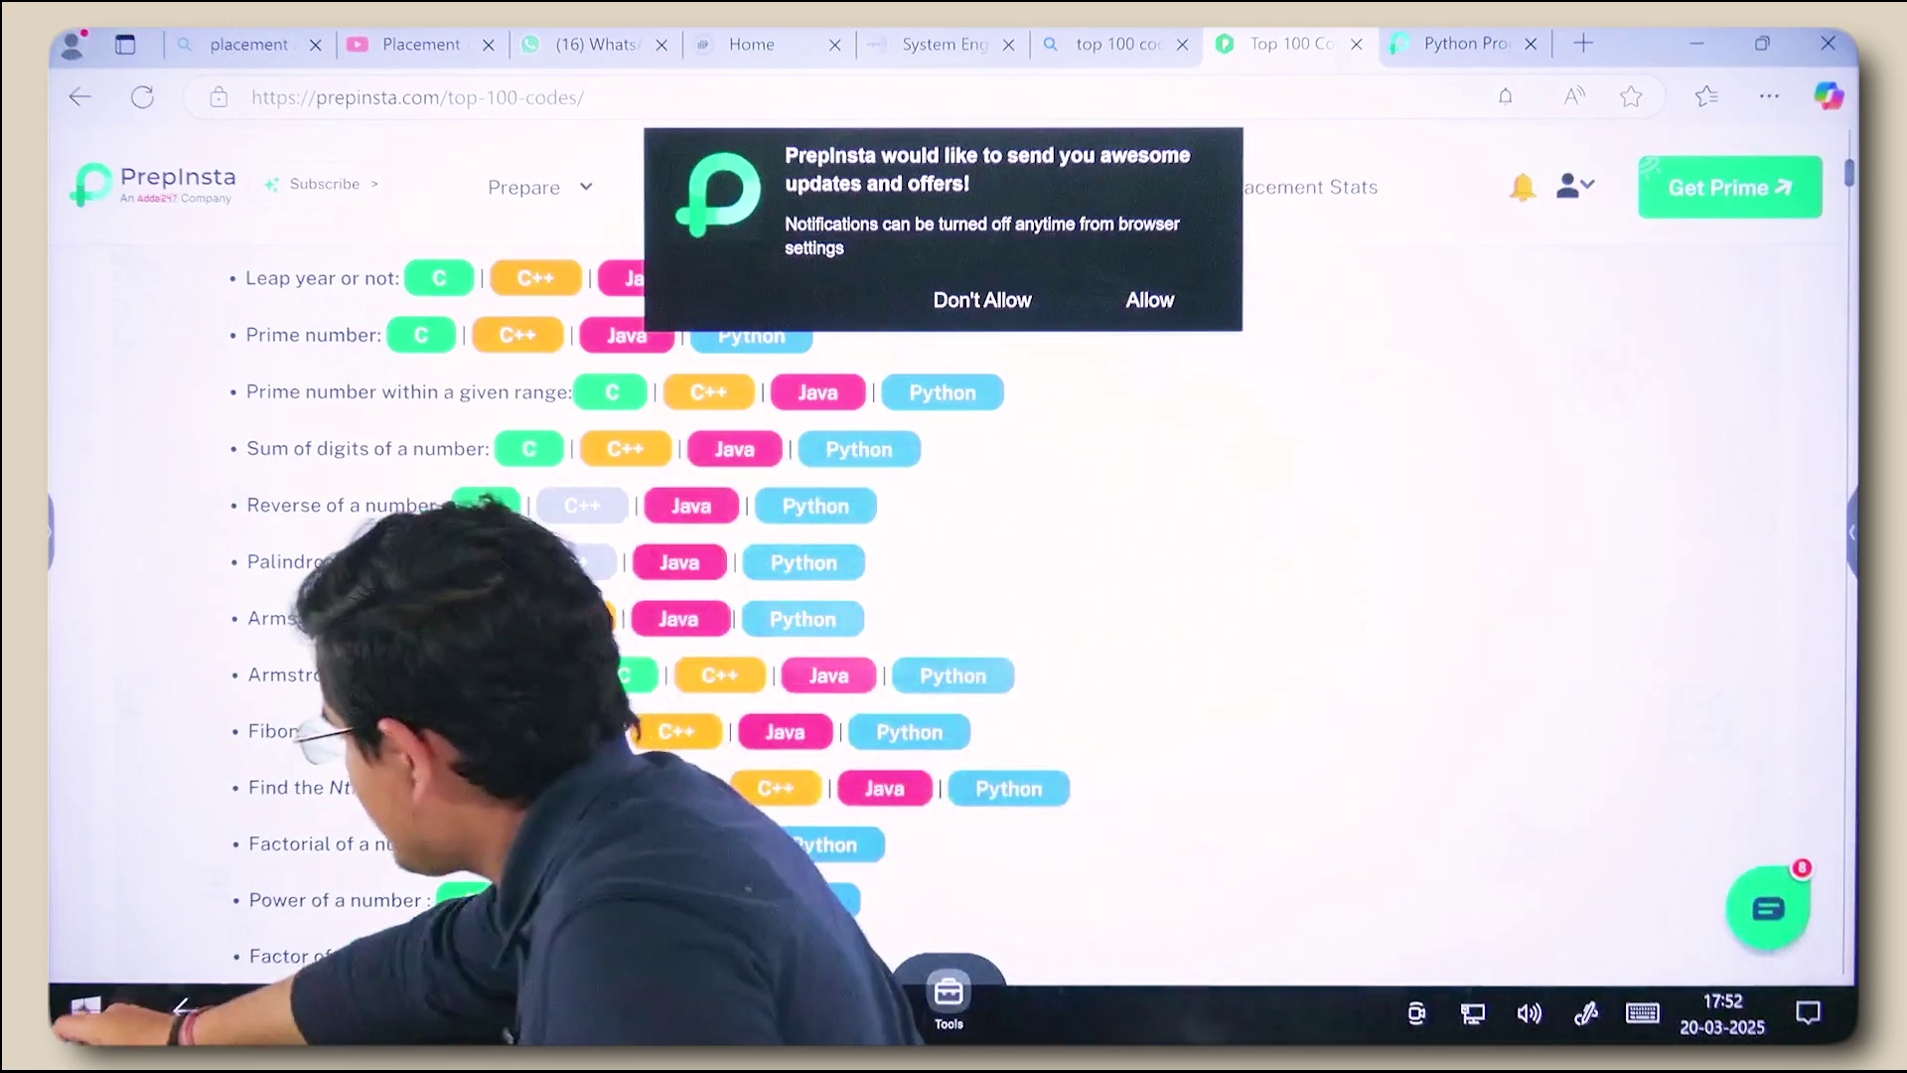
pyautogui.click(85, 1011)
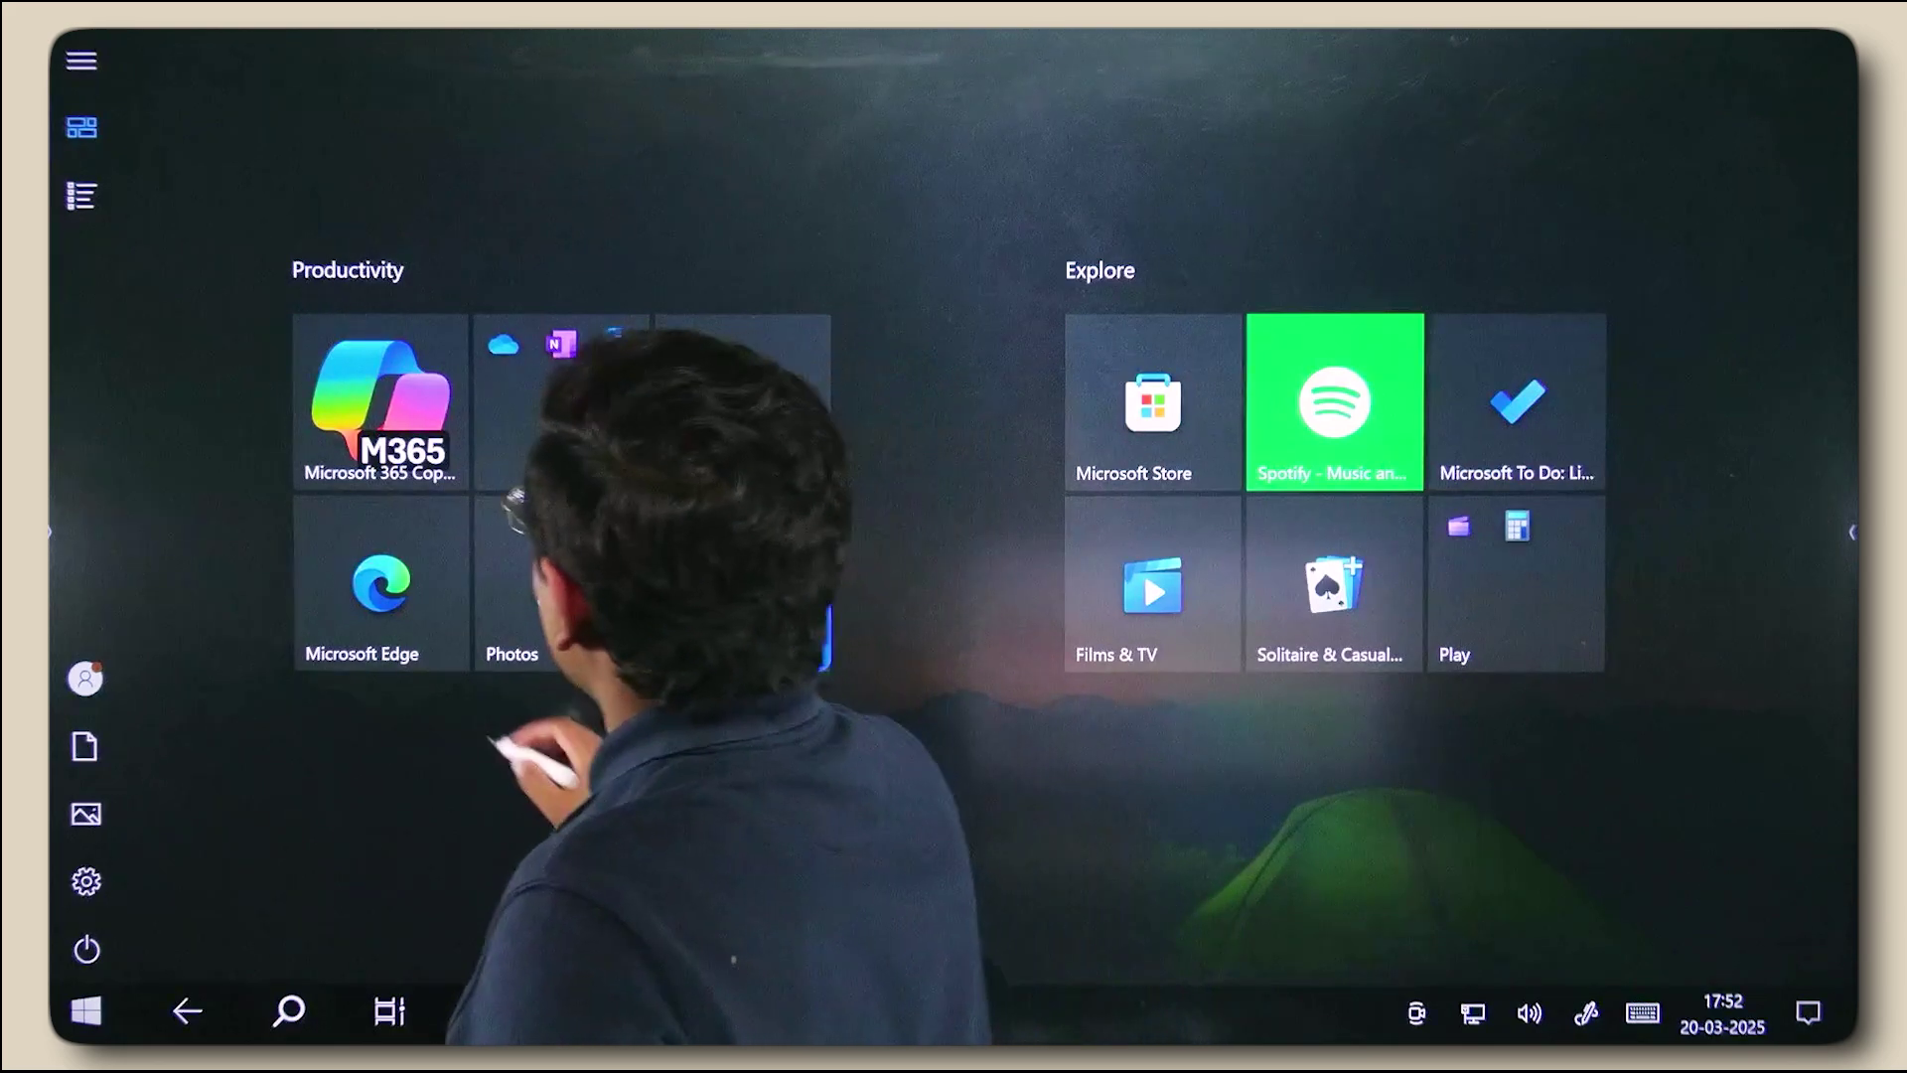
# Find PowerPoint by searching 'PPT' from the Start menu's All apps, and launch it
pyautogui.click(82, 195)
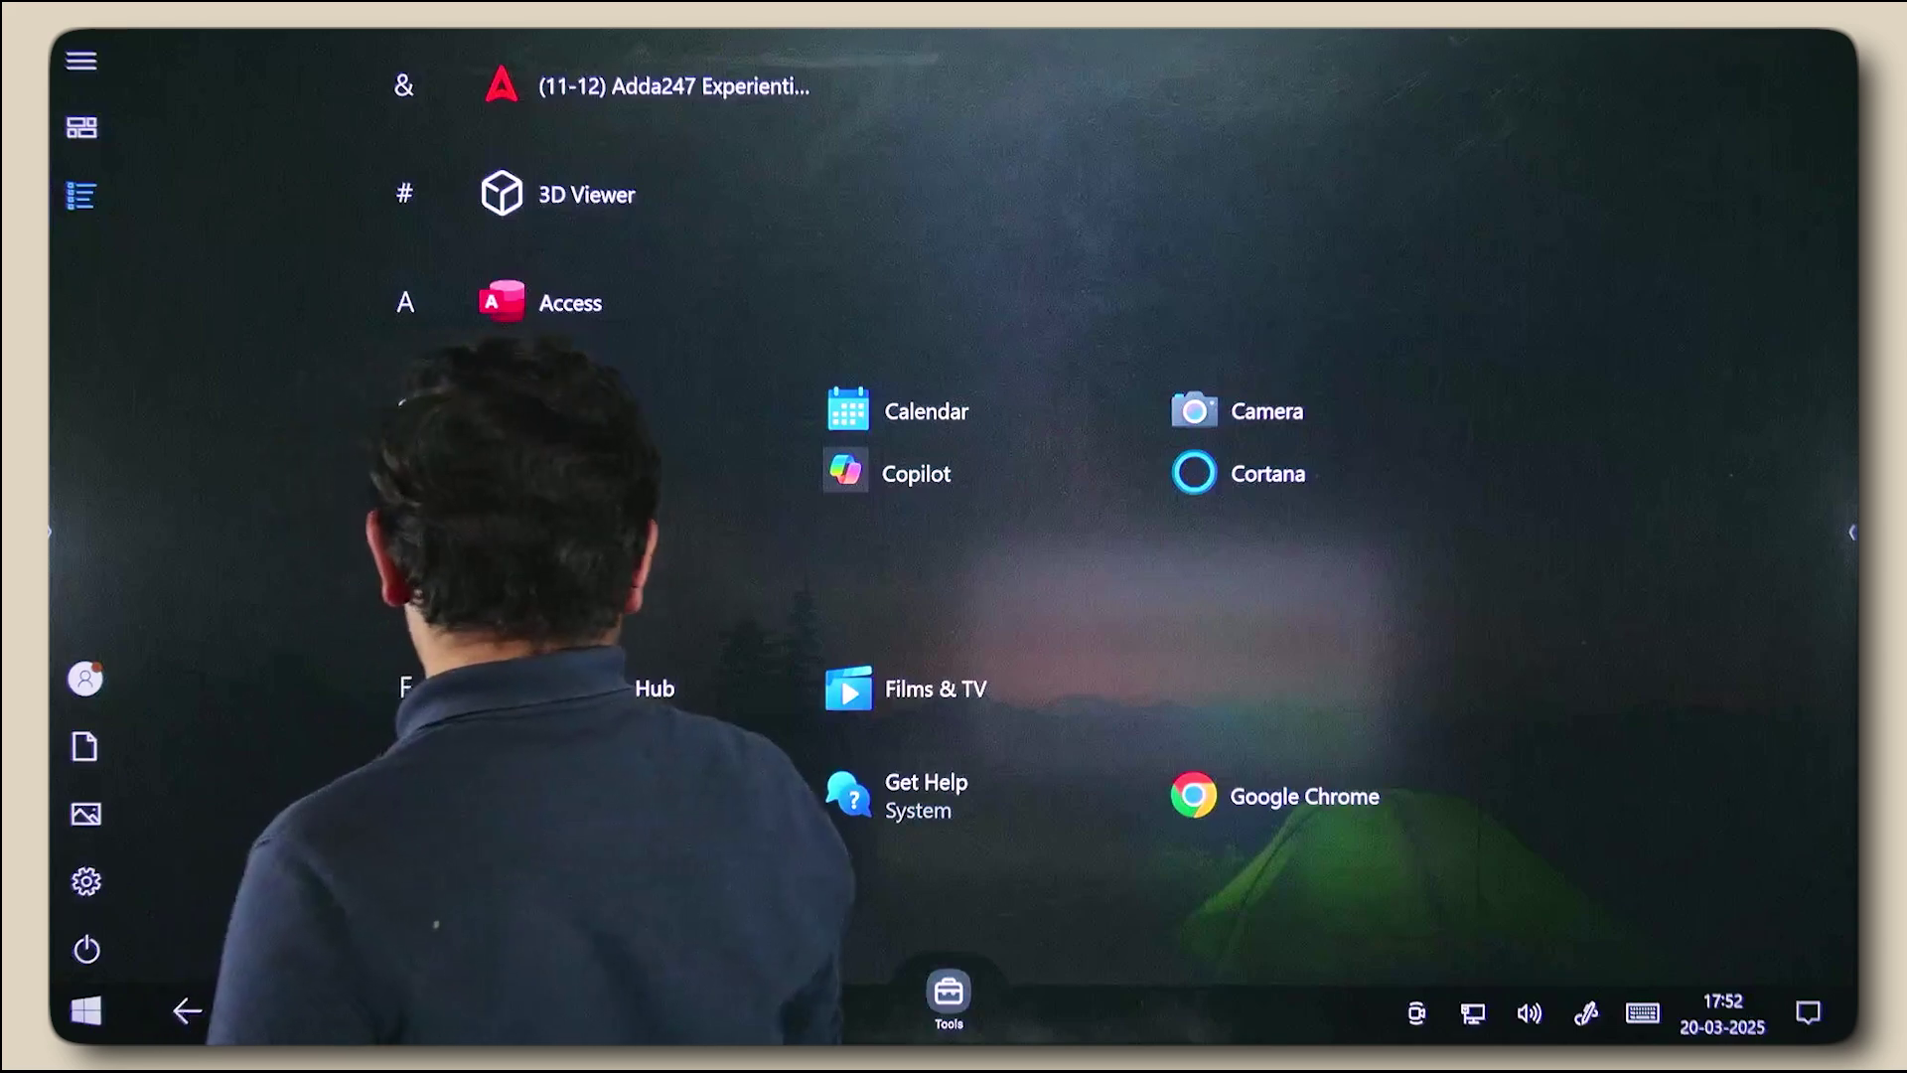
pyautogui.click(261, 1018)
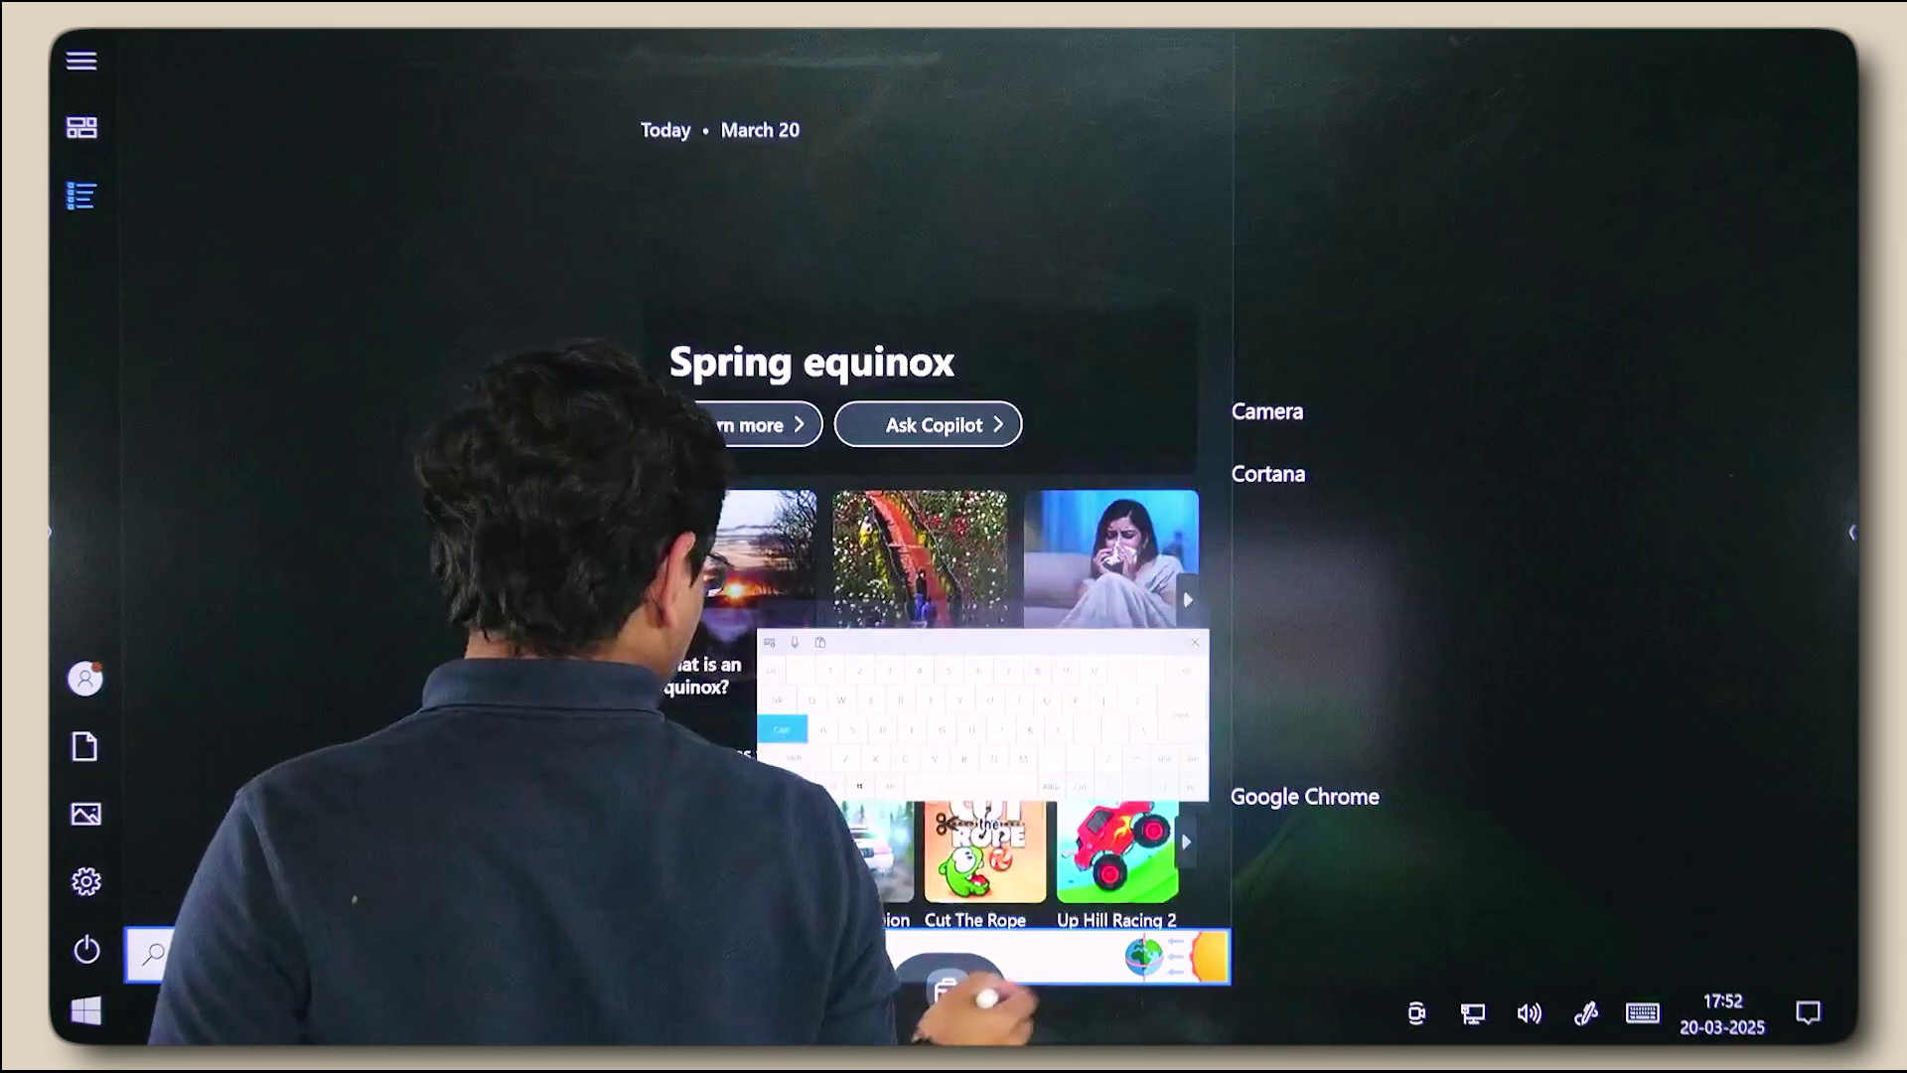
pyautogui.write('PPT')
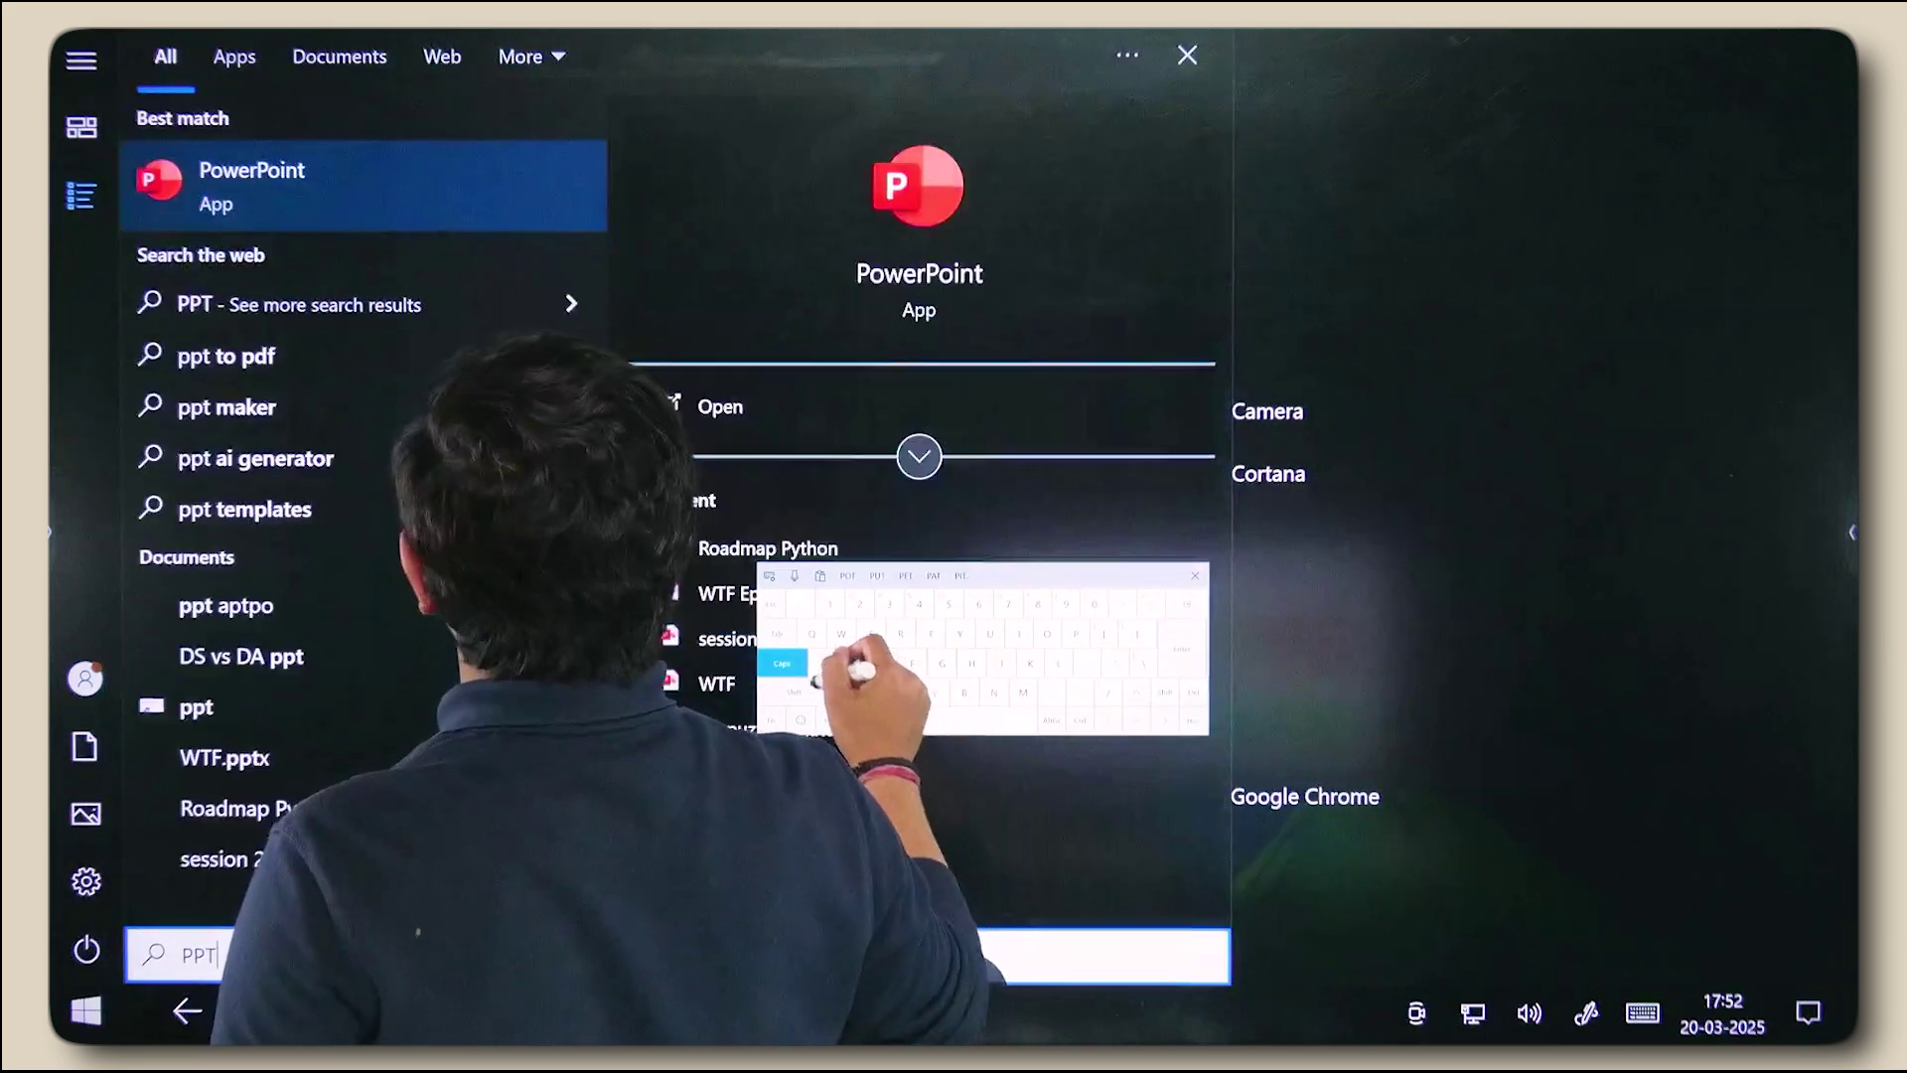
pyautogui.click(499, 194)
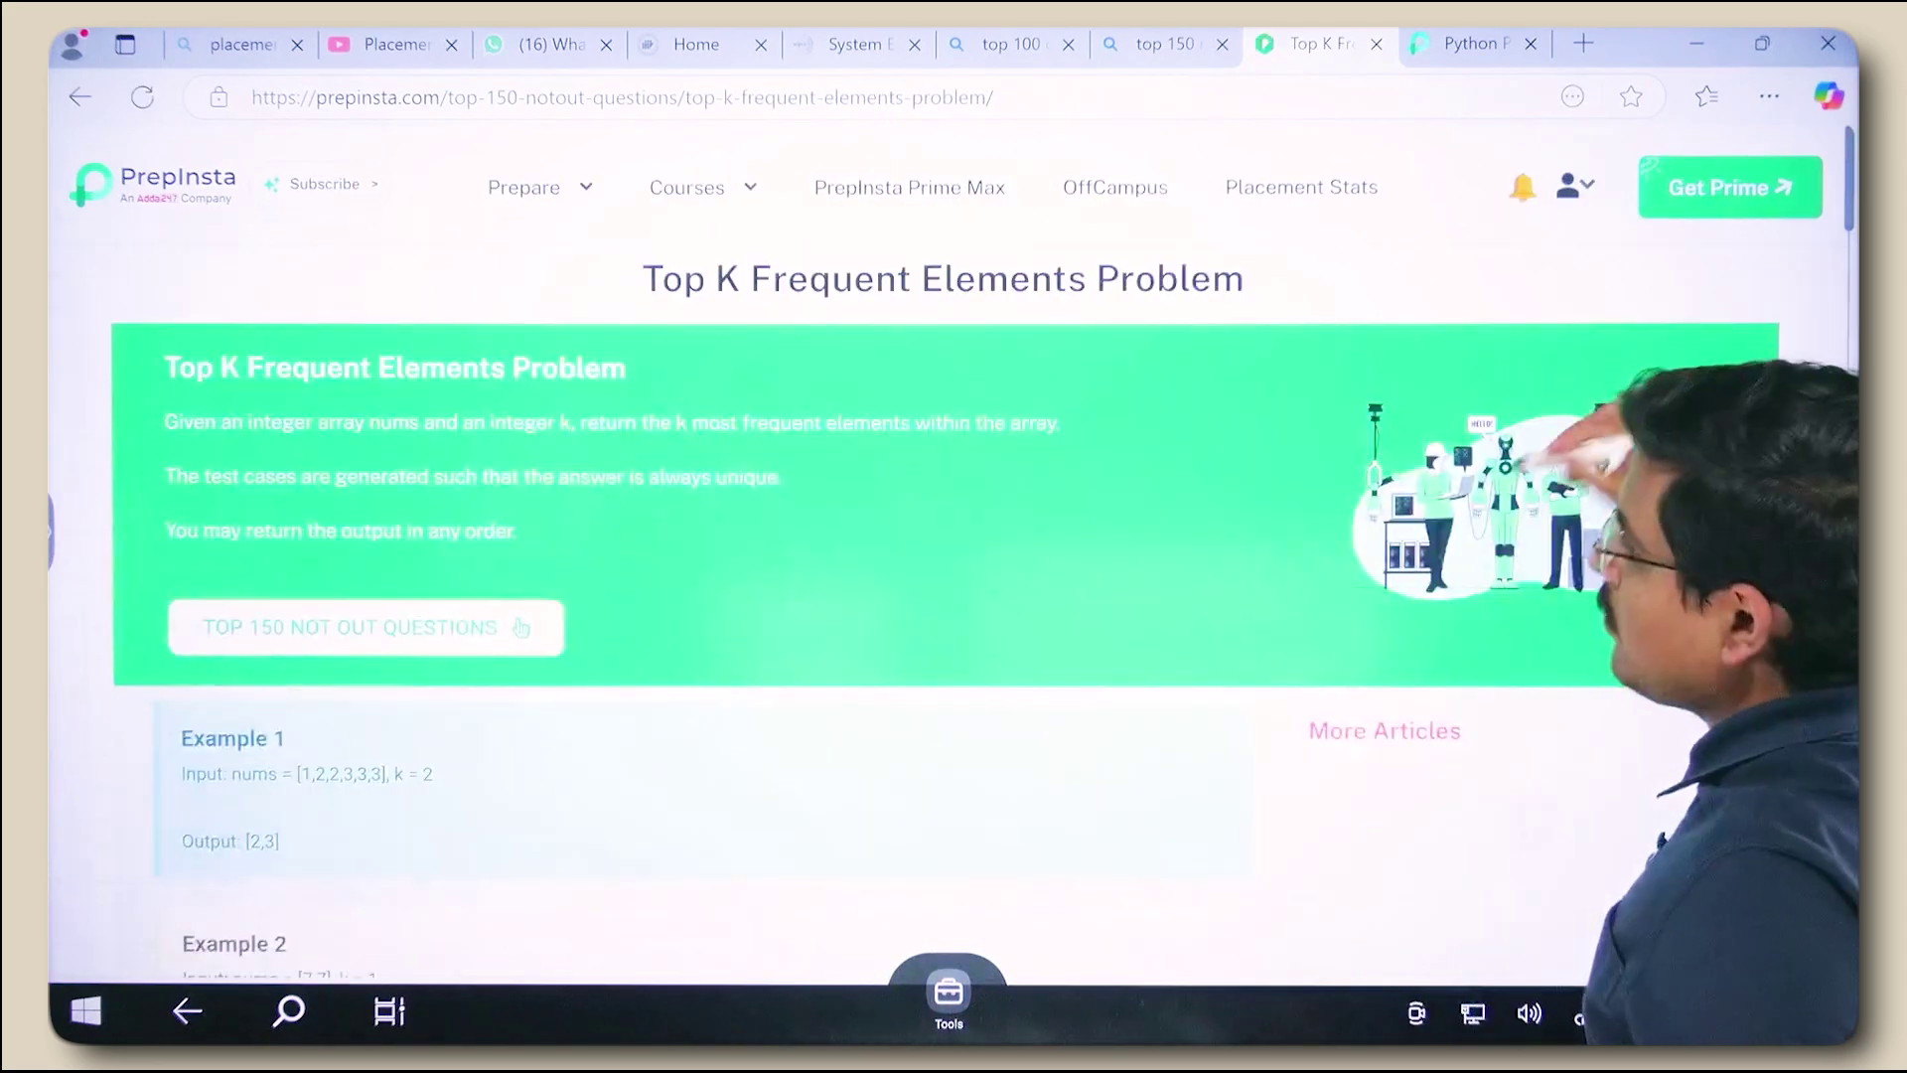
pyautogui.scroll(-10, 953, 597)
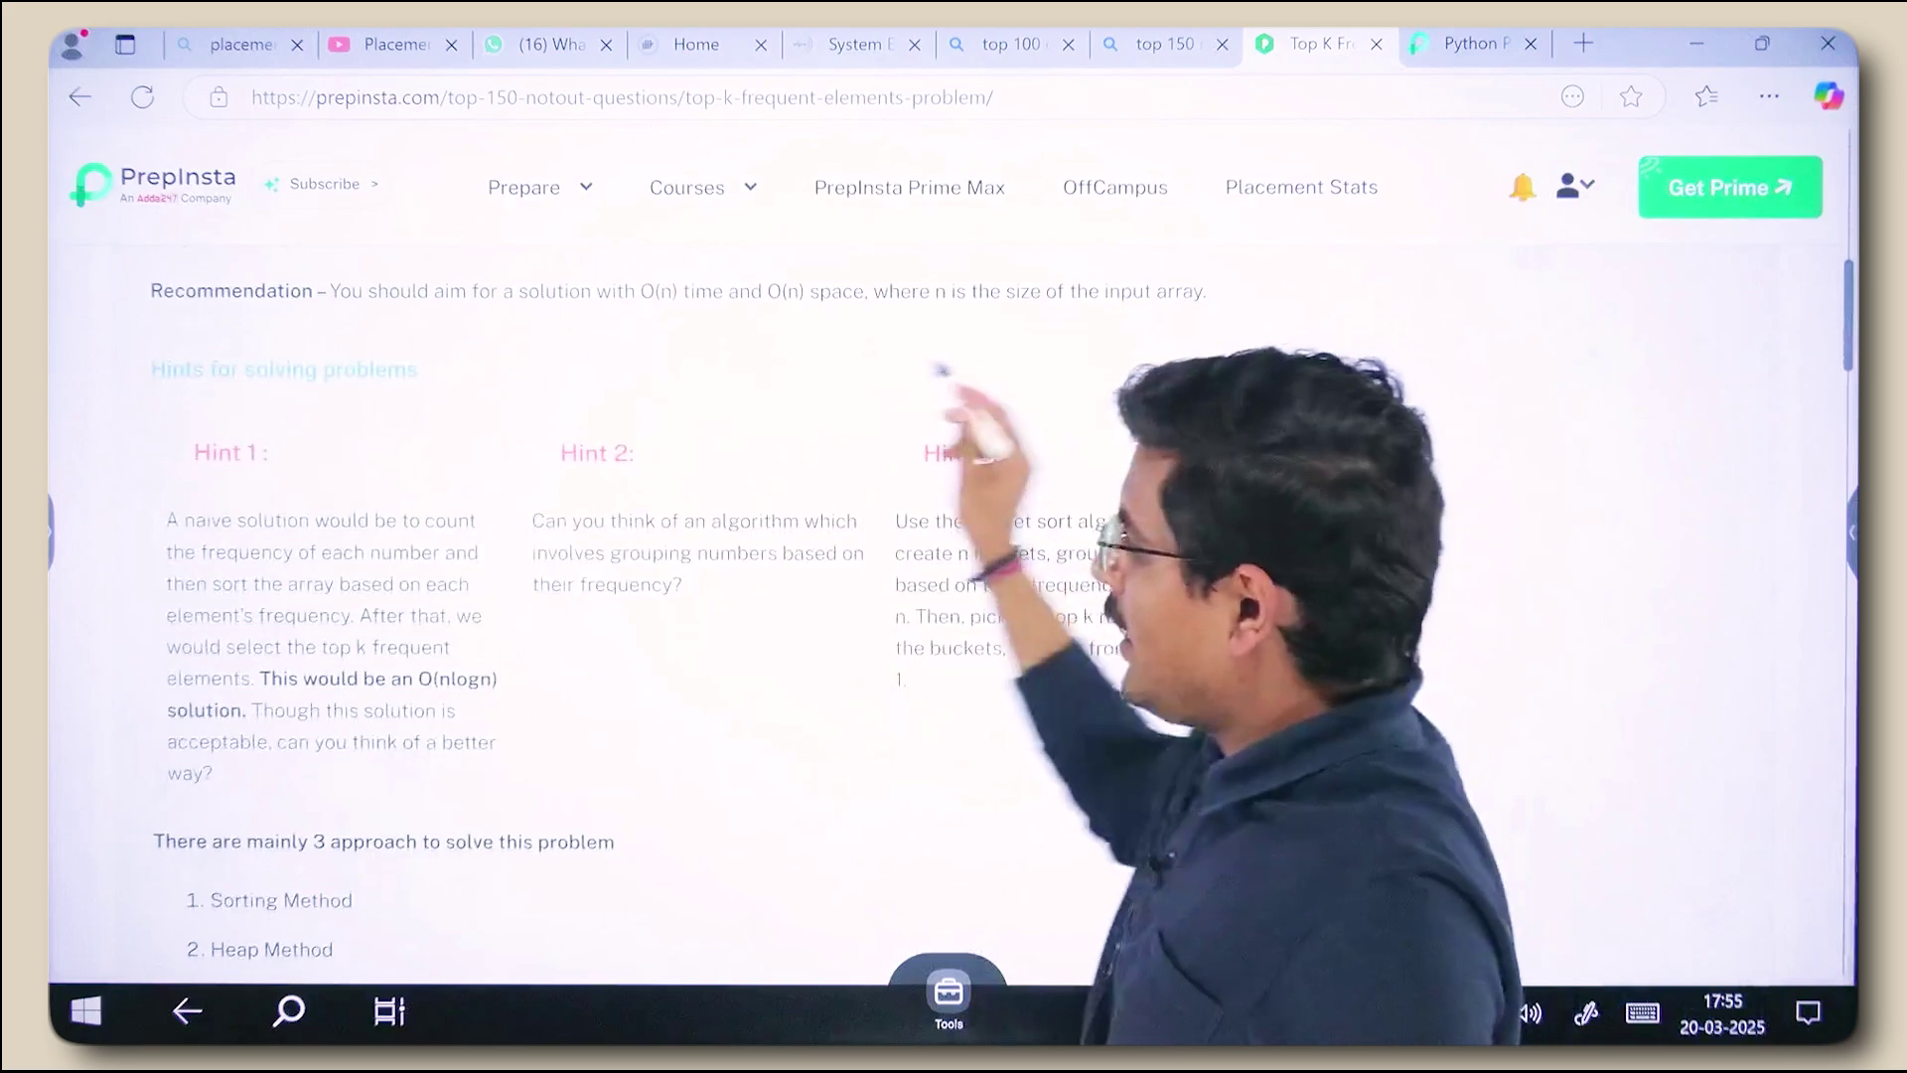
pyautogui.scroll(-5, 954, 597)
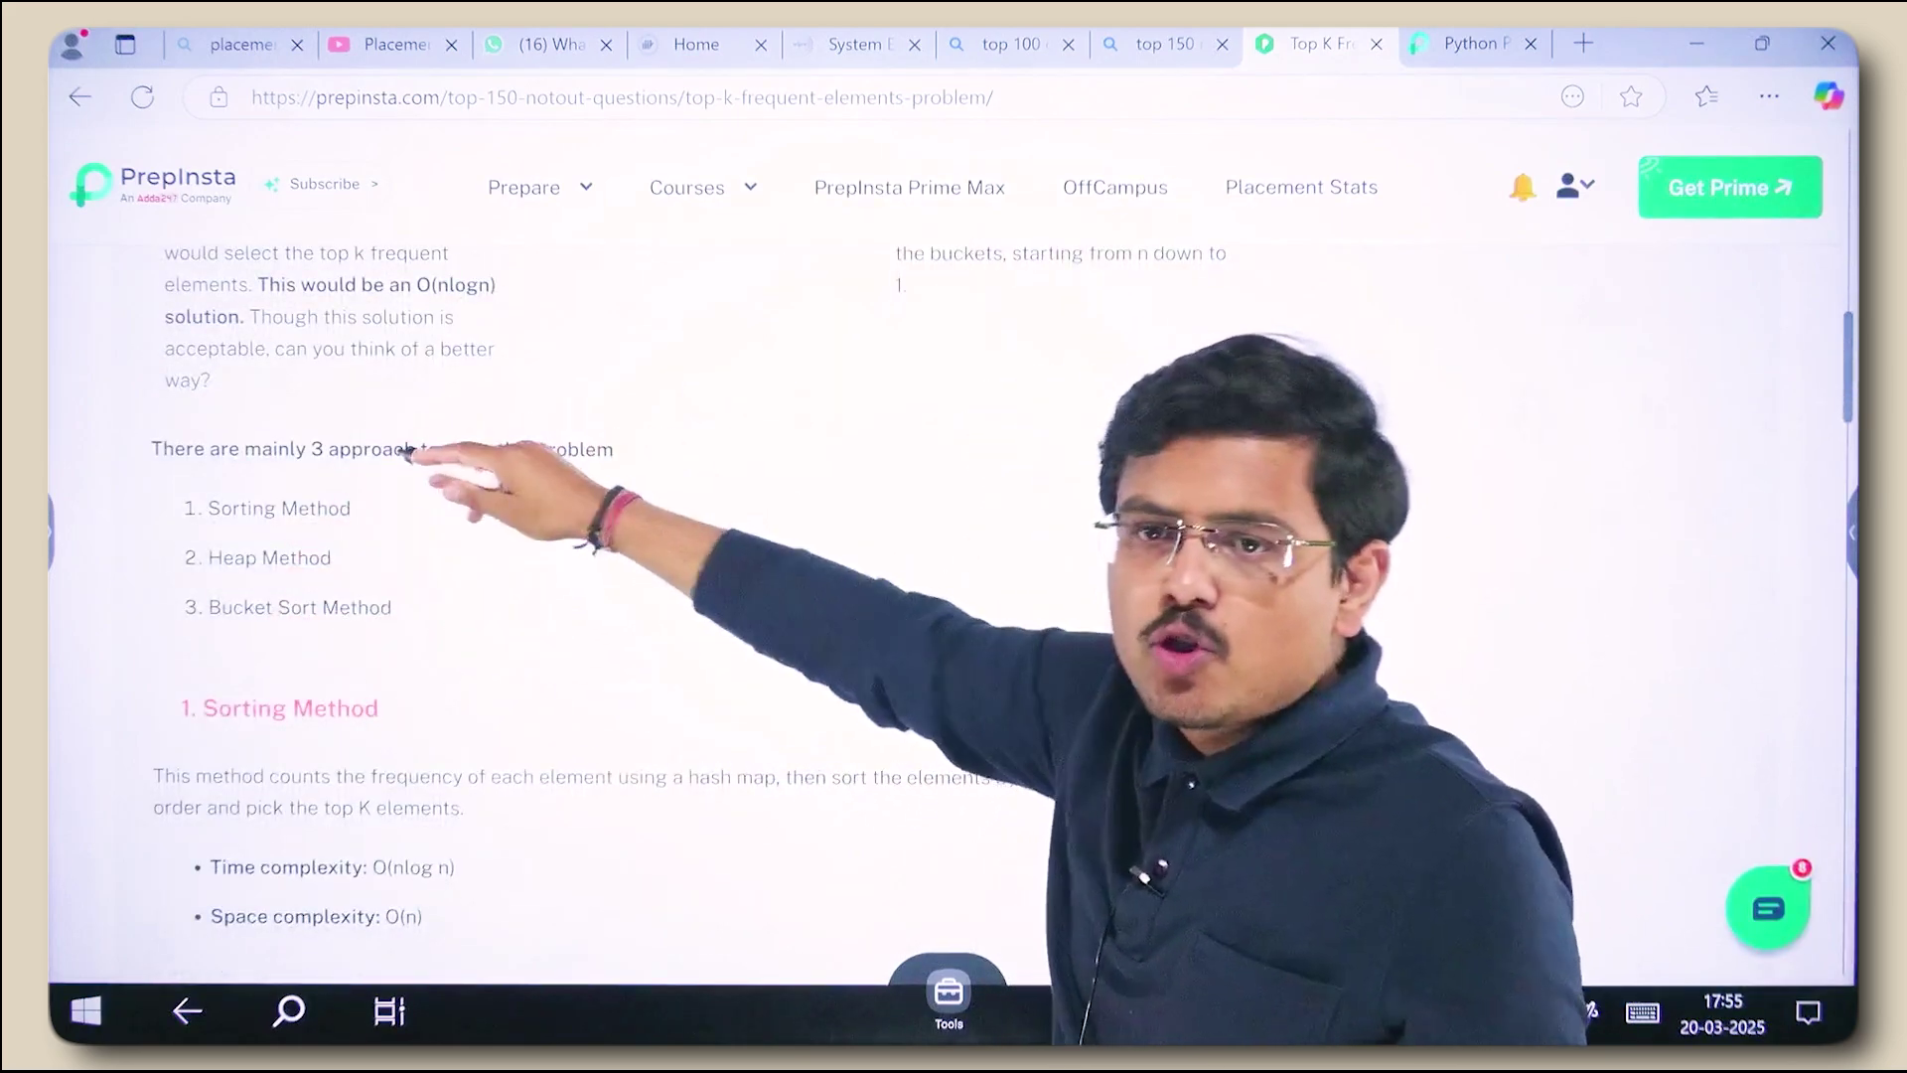
pyautogui.scroll(-8, 954, 596)
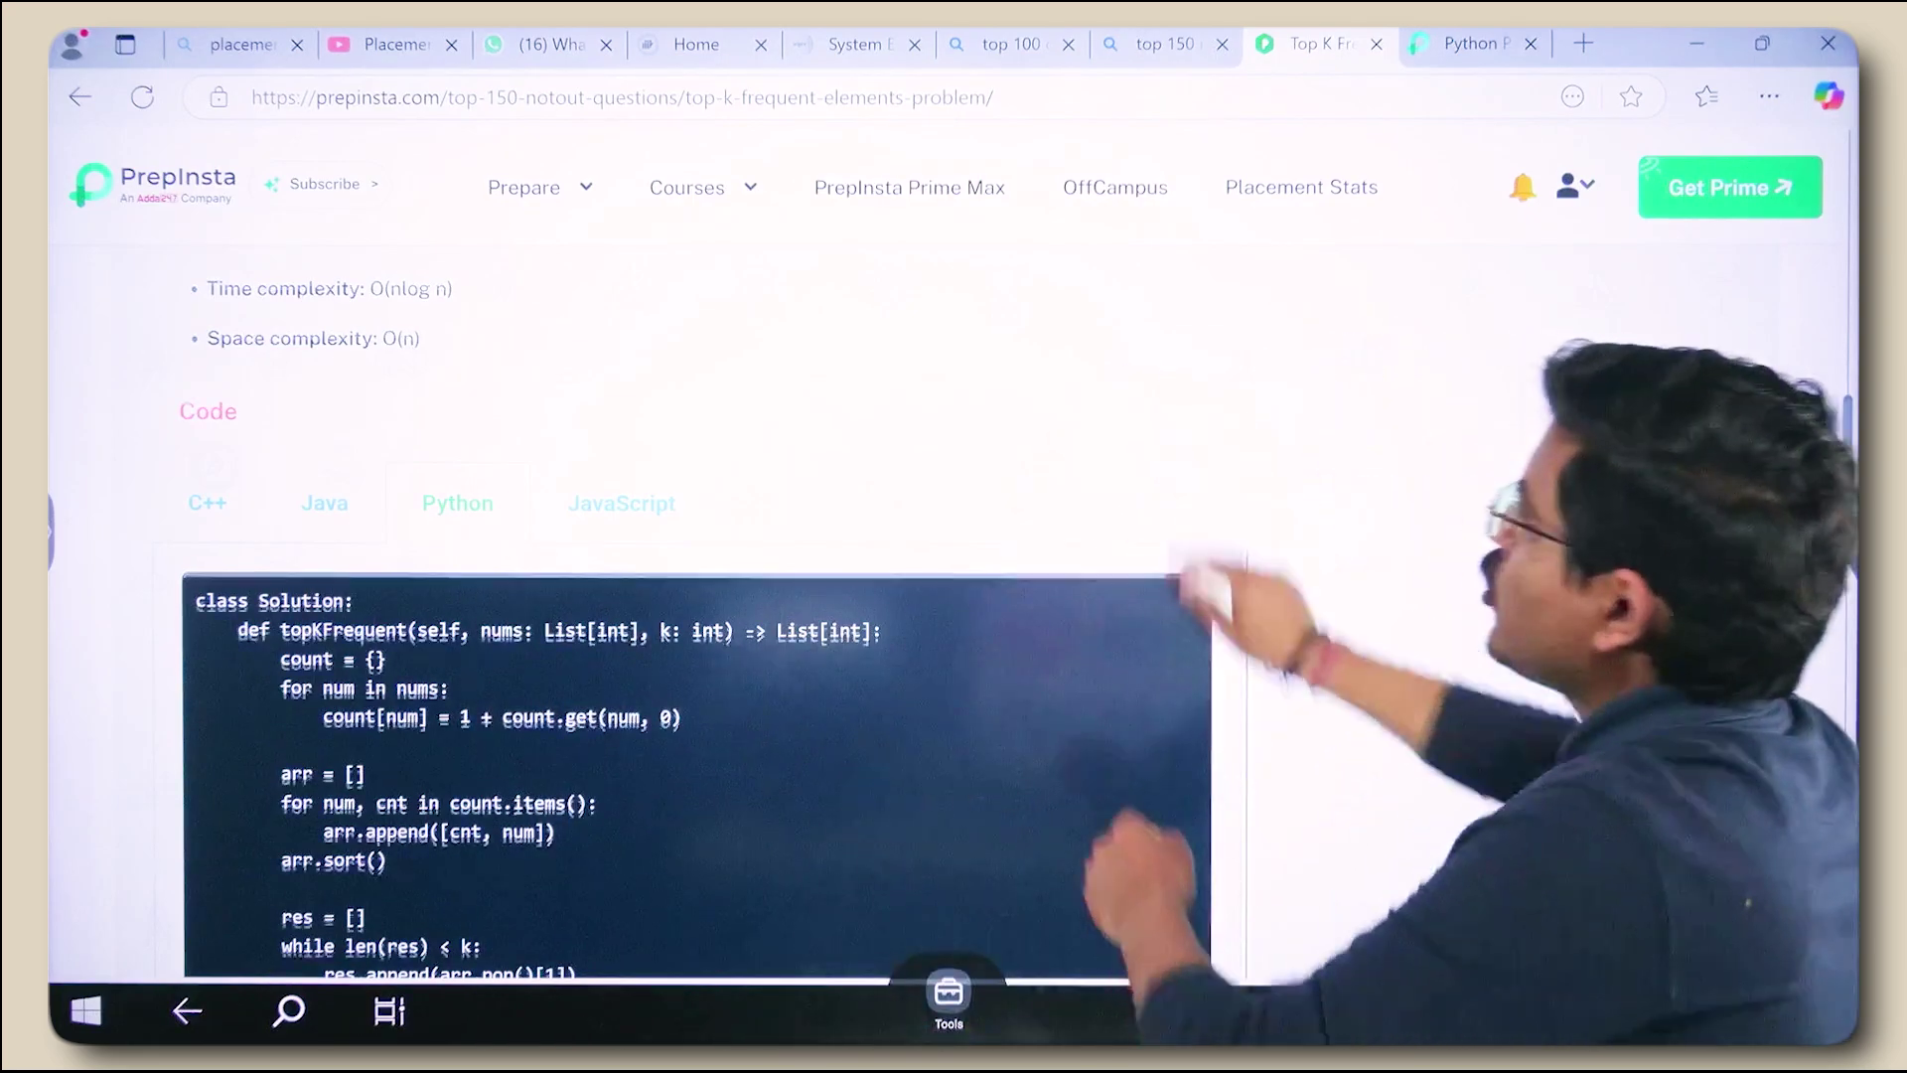
pyautogui.scroll(10, 953, 596)
pyautogui.scroll(5, 955, 596)
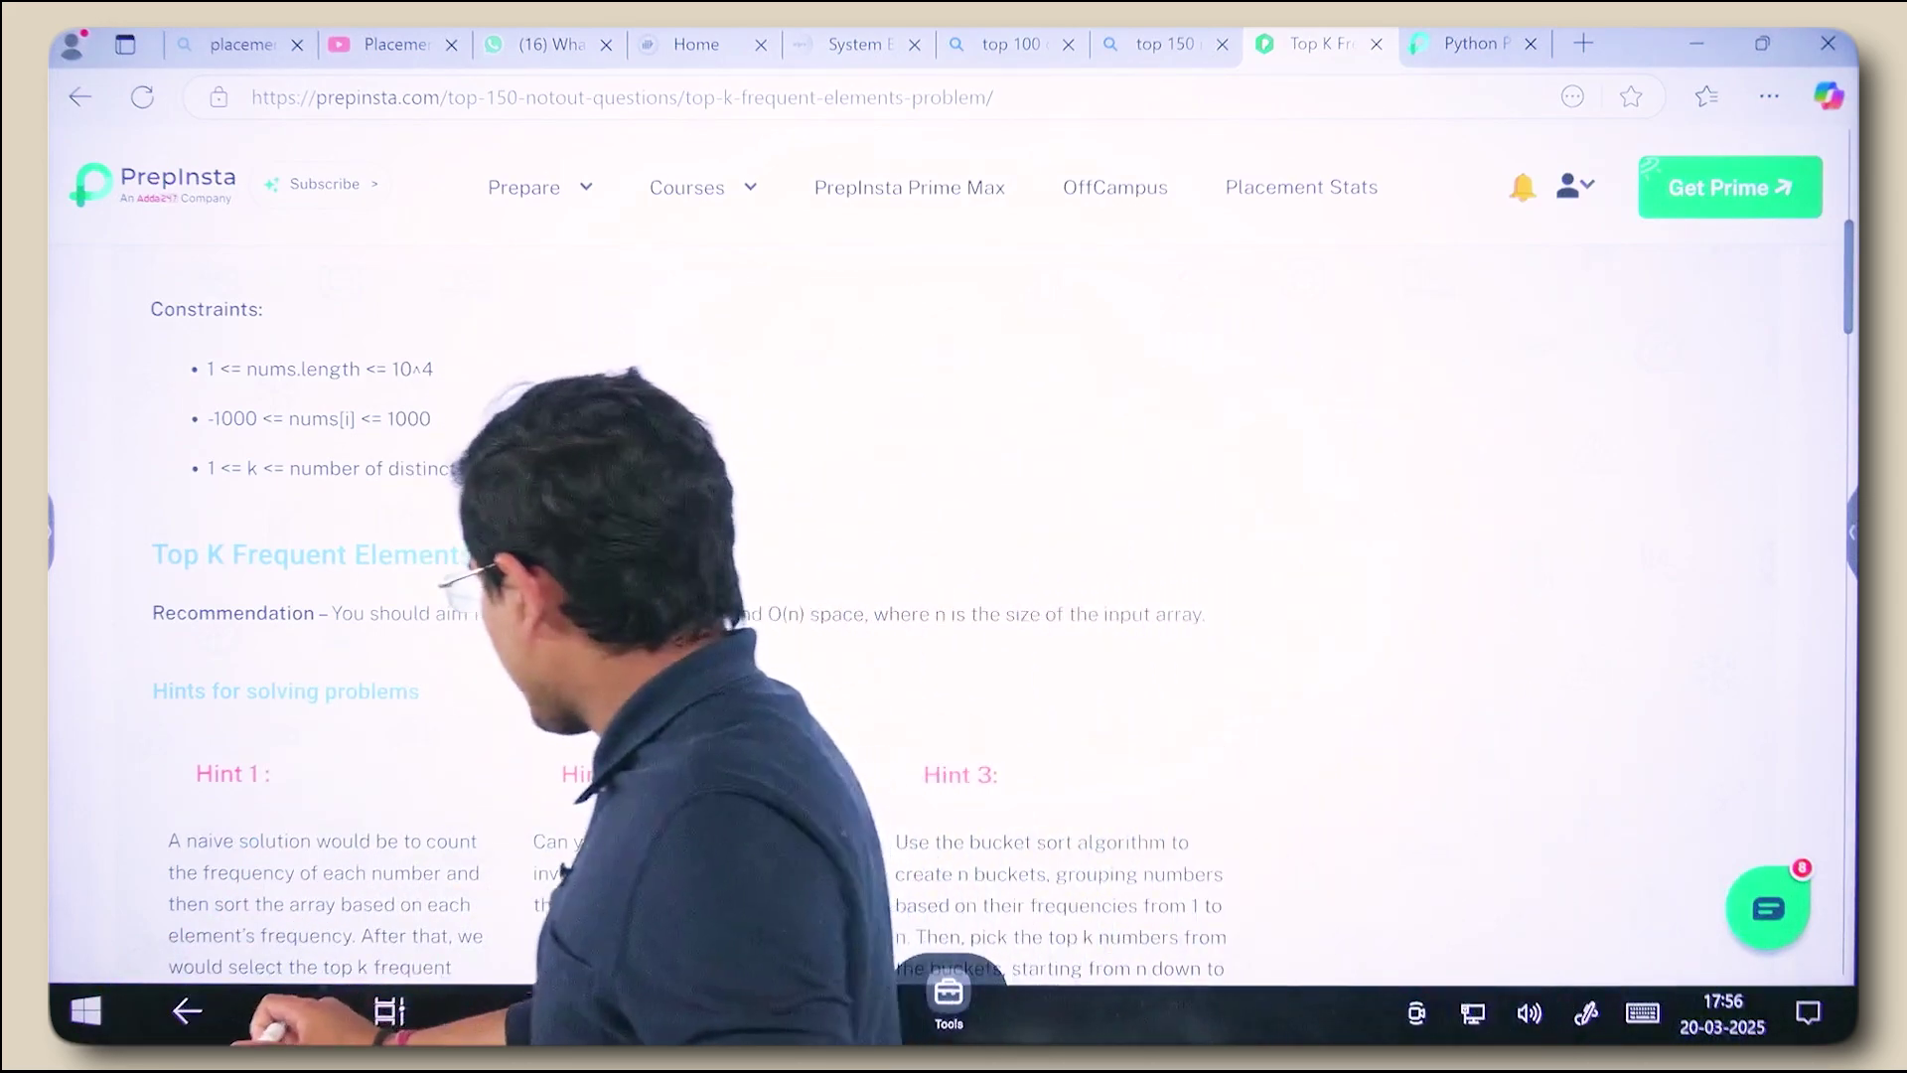
# Bring up the Task View overview of all open windows
pyautogui.click(388, 1011)
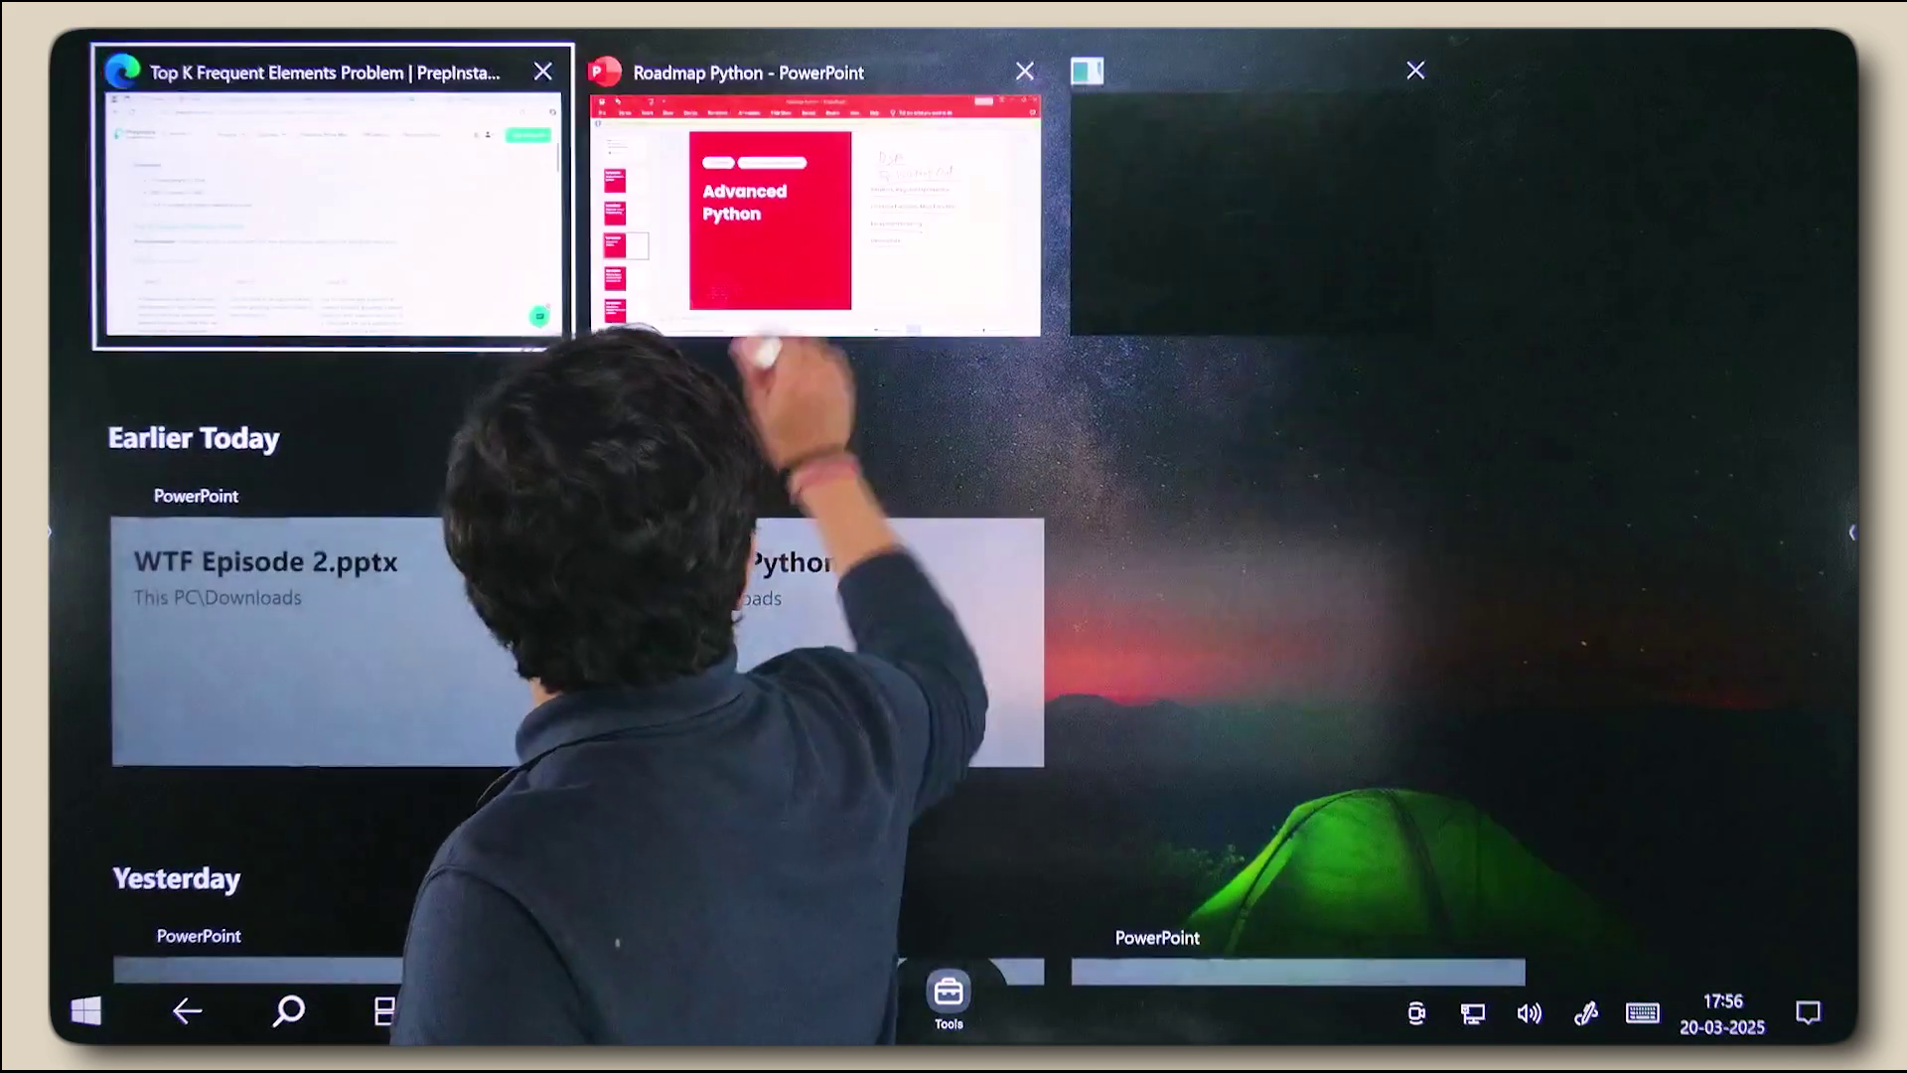
# Switch back to the Roadmap Python presentation window from Task View
pyautogui.click(804, 209)
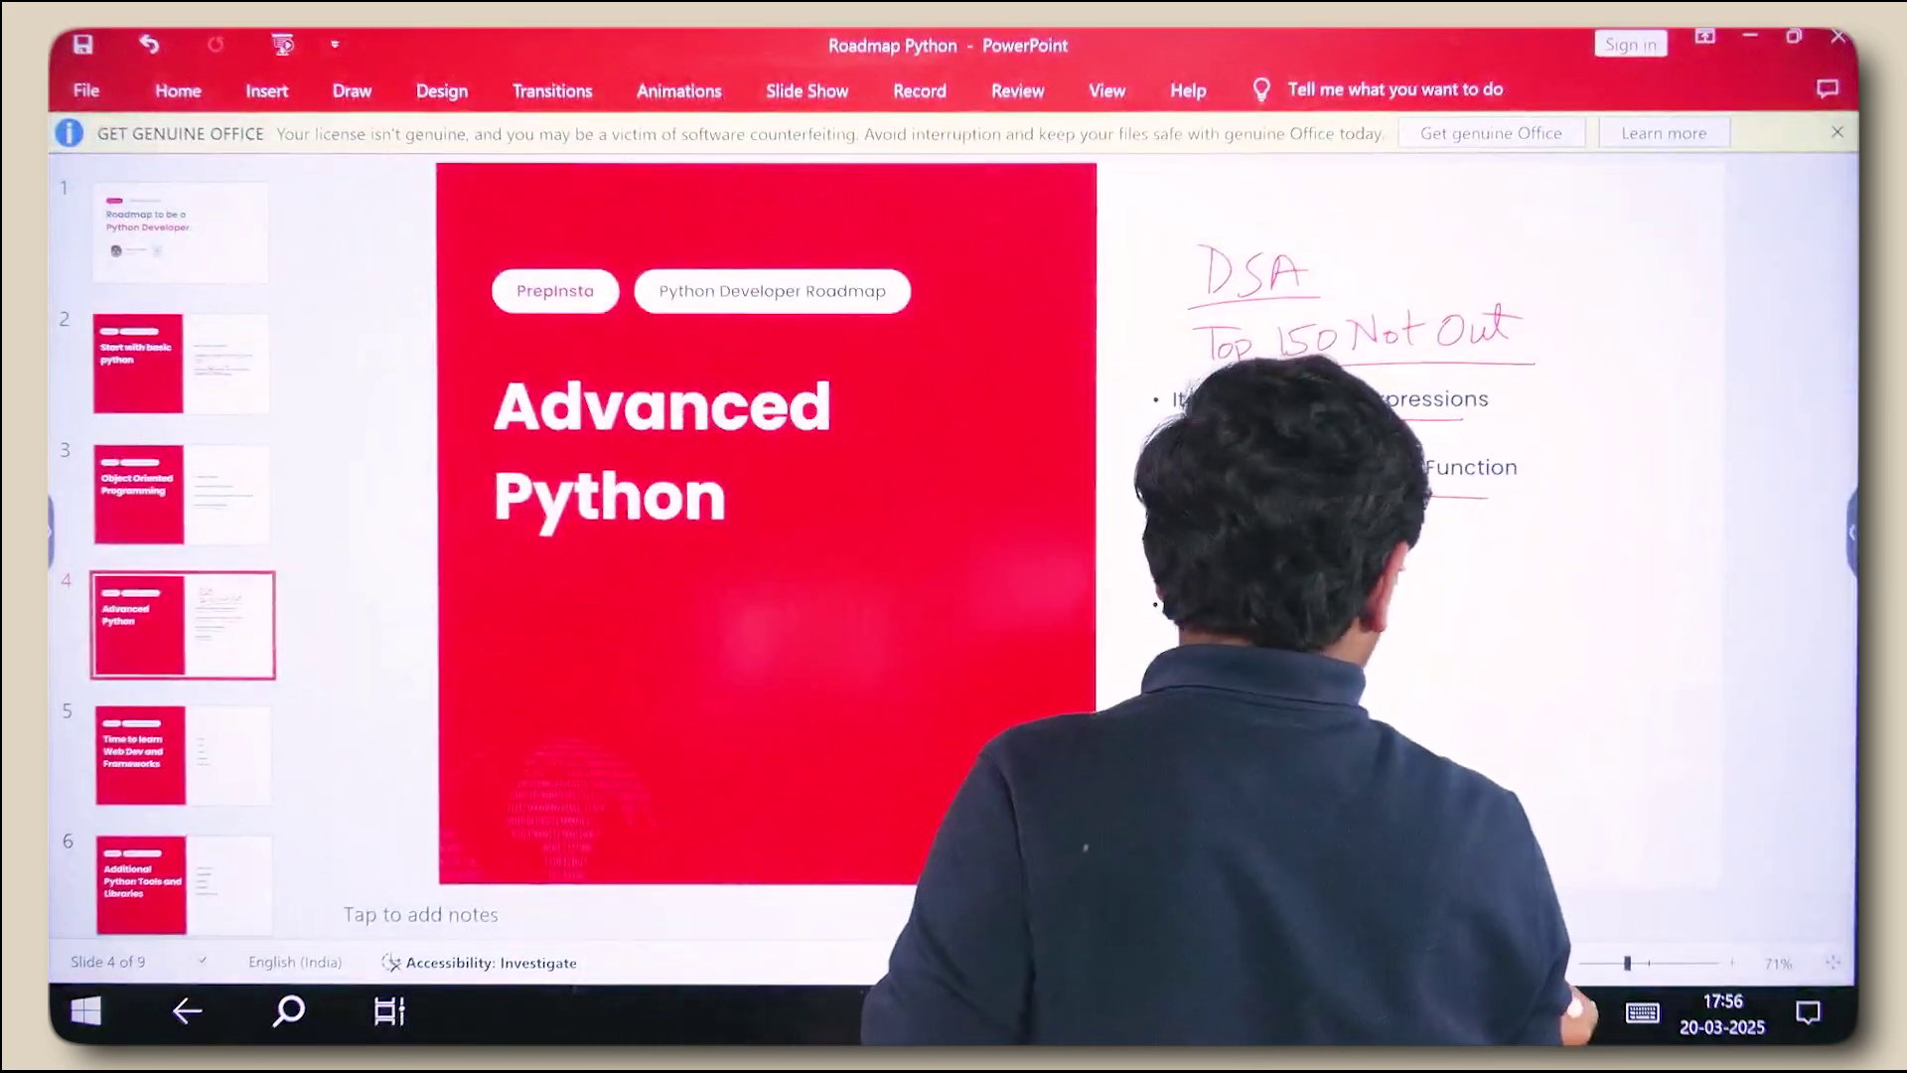